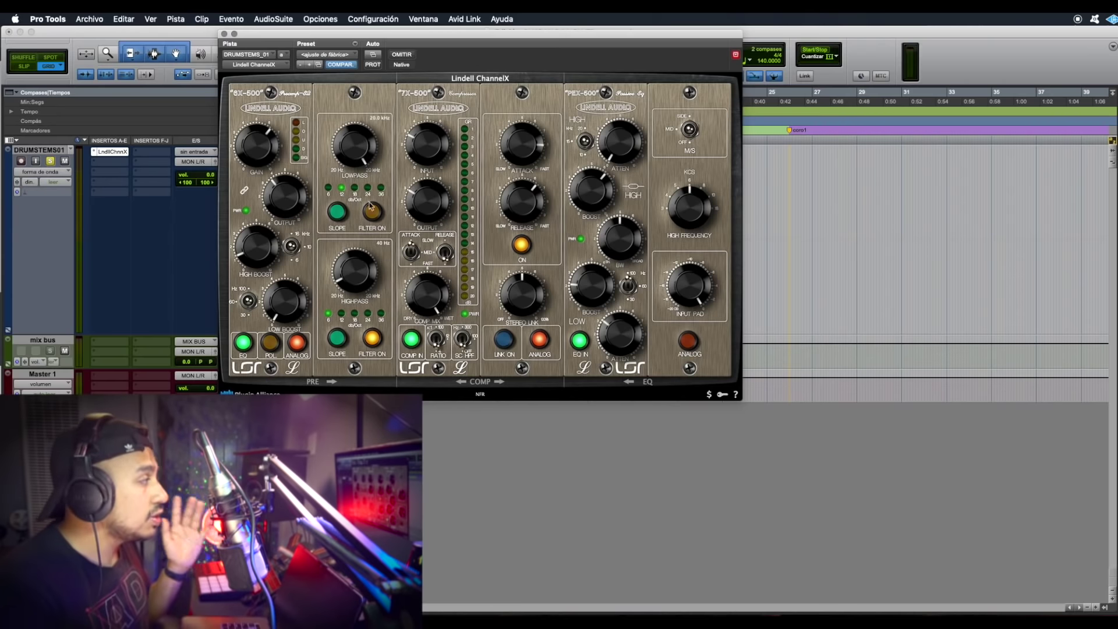
Line up the Lindell PEX-500 window beside the 6X-500 and 7X-500, and adjust the 7X-500's variable attack and release section
{"action": "left_click", "coordinate": [123, 162]}
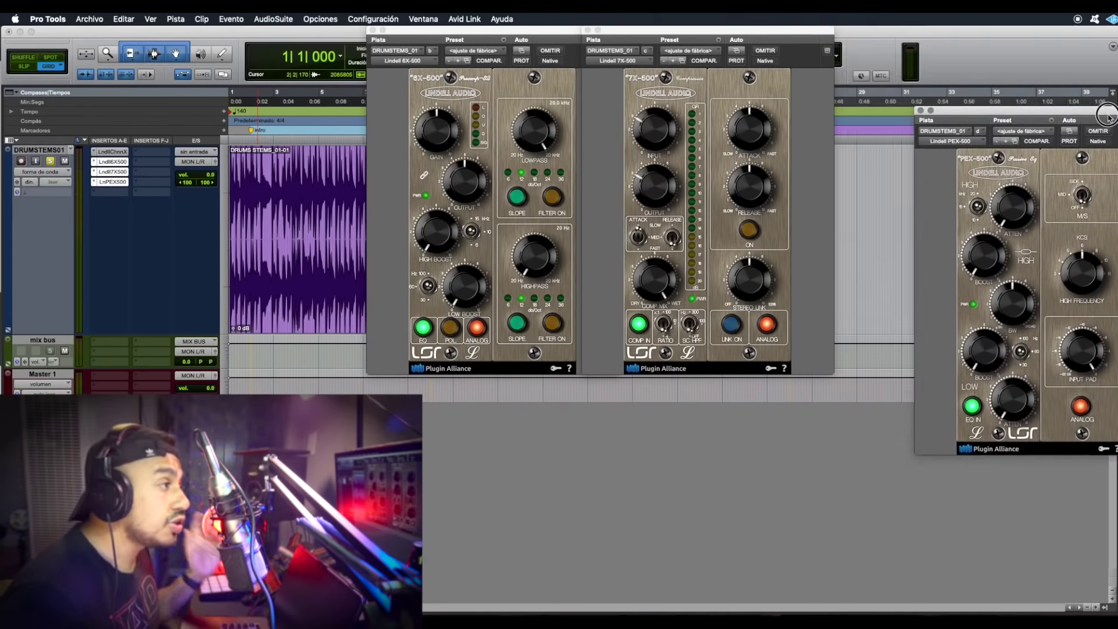
{"action": "left_click_drag", "start_coordinate": [1101, 153], "coordinate": [1023, 36]}
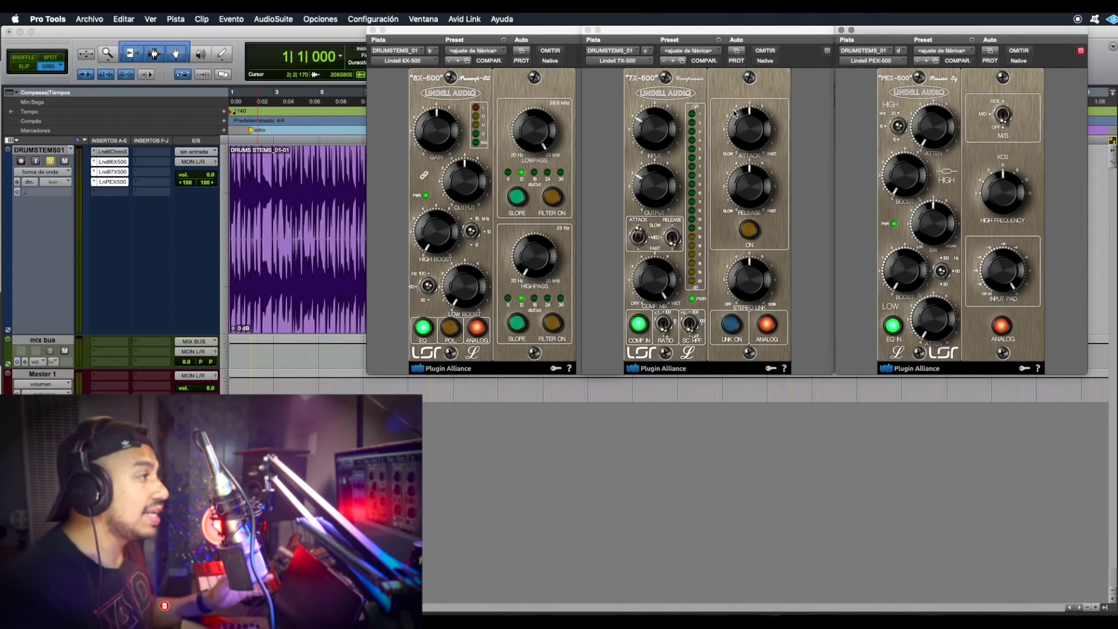
{"action": "left_click_drag", "start_coordinate": [726, 145], "coordinate": [750, 150]}
{"action": "left_click_drag", "start_coordinate": [765, 192], "coordinate": [764, 201]}
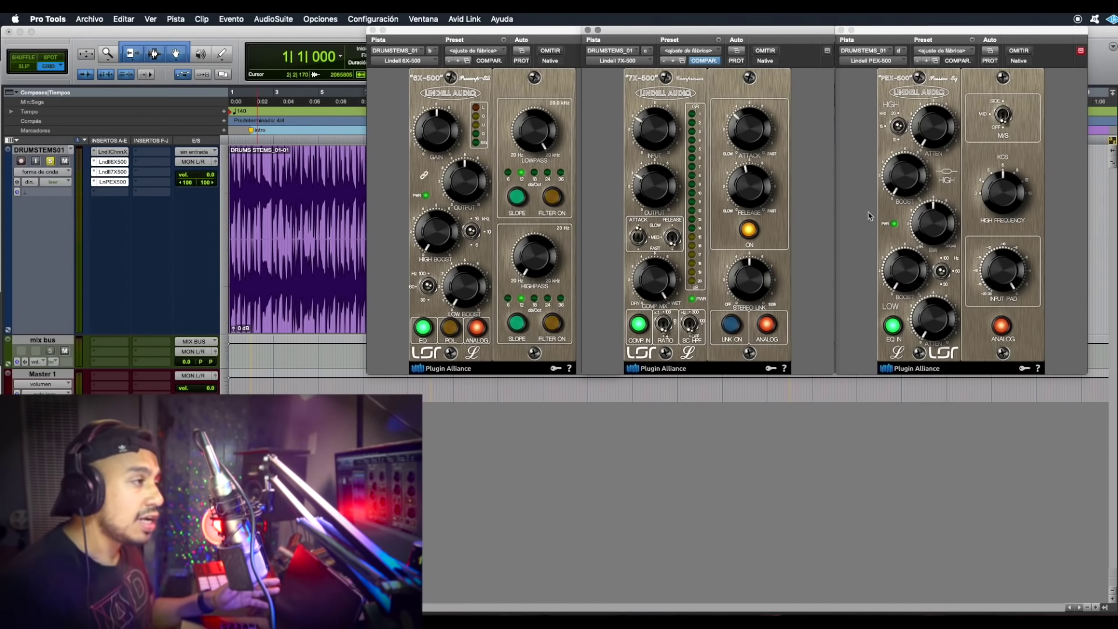
{"action": "left_click", "coordinate": [841, 30], "text": "alt"}
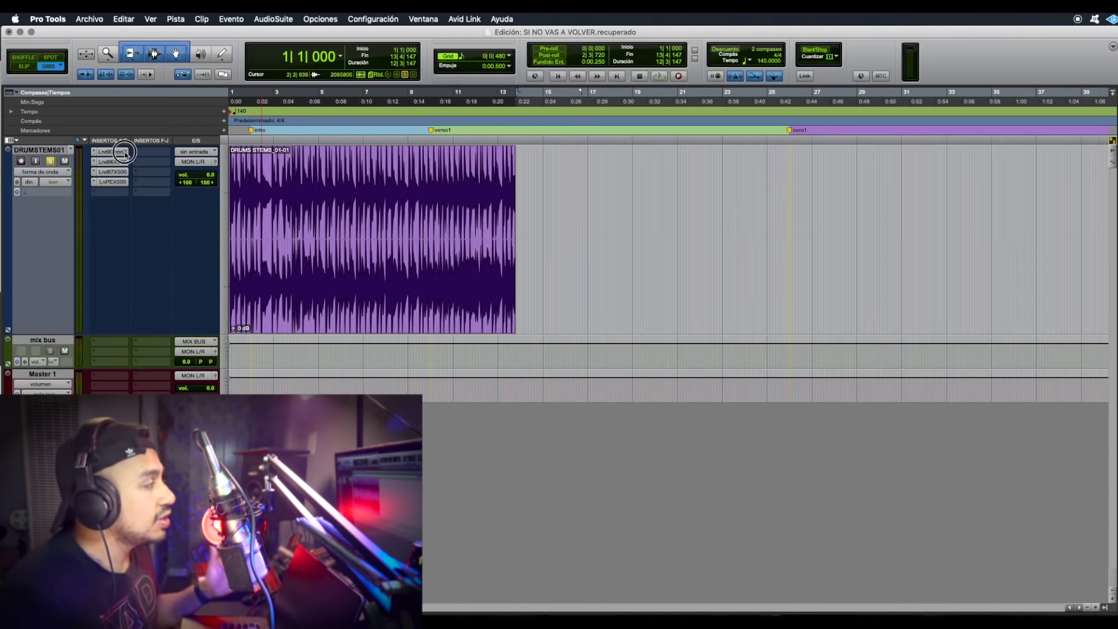
Inspect the ChannelX, 6X-500, 7X-500 and PEX-500 inserts on the drum stems track one after another
{"action": "left_click", "coordinate": [111, 151]}
{"action": "left_click_drag", "start_coordinate": [938, 35], "coordinate": [379, 31]}
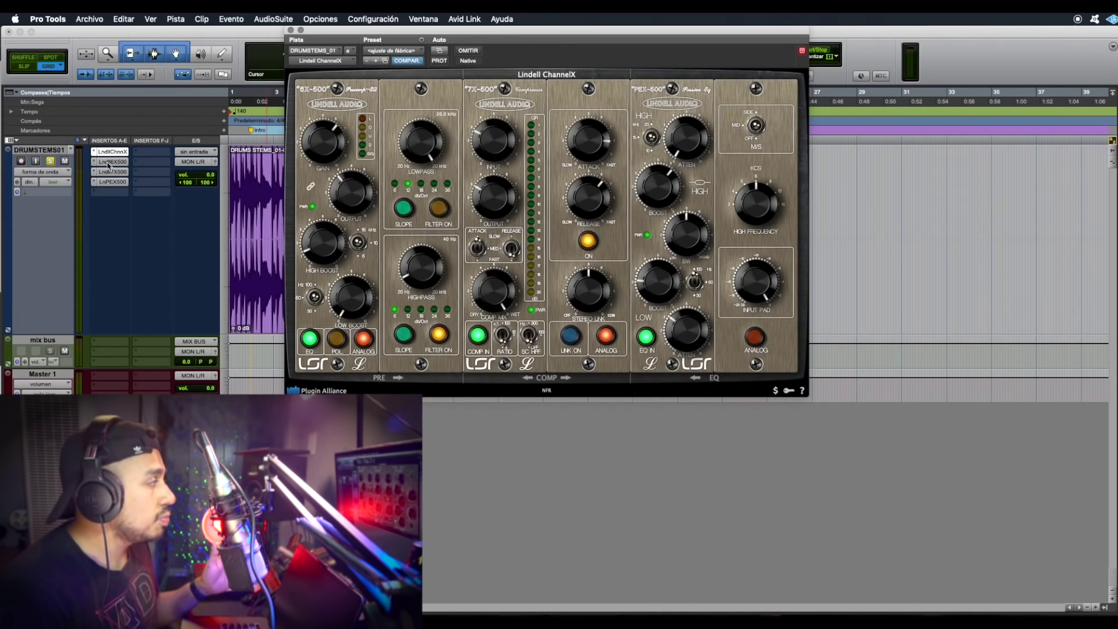
{"action": "left_click", "coordinate": [108, 163]}
{"action": "left_click", "coordinate": [117, 175]}
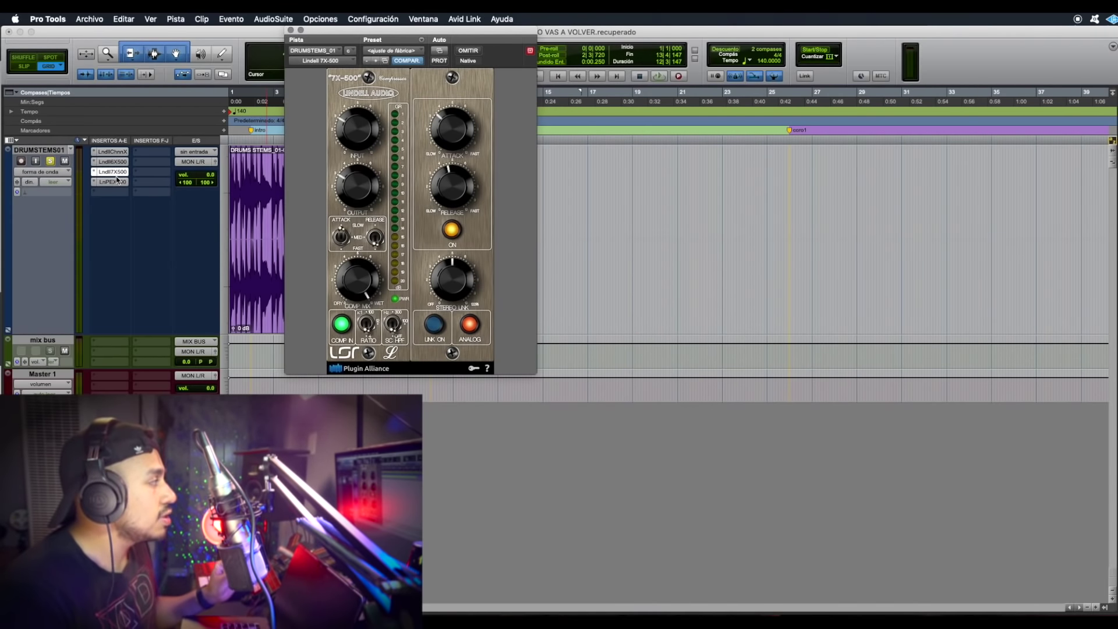
{"action": "left_click", "coordinate": [117, 183]}
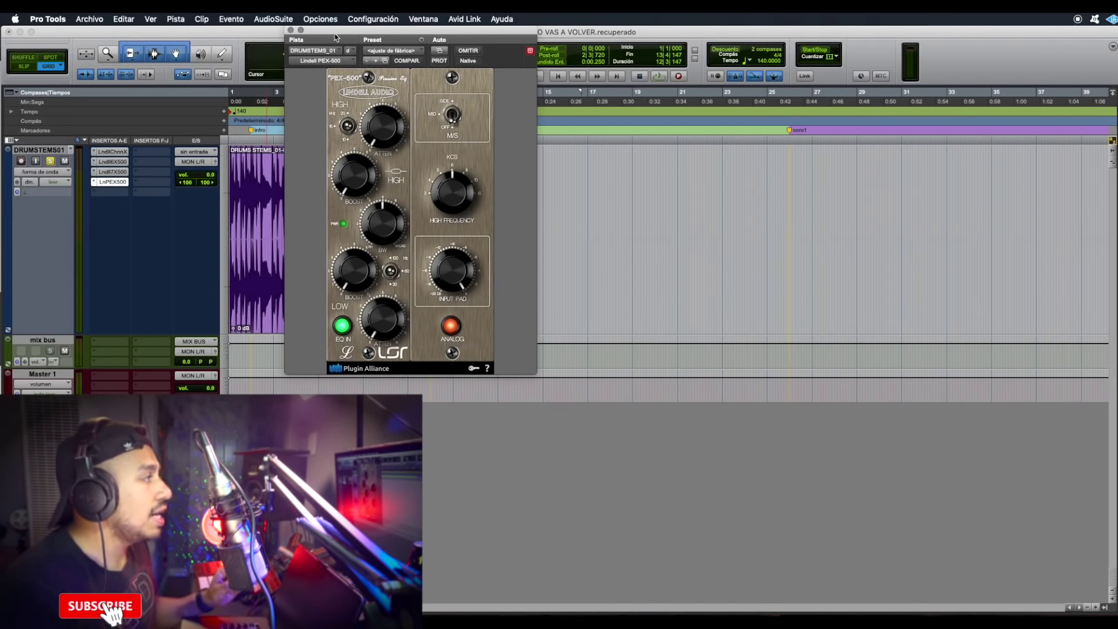
{"action": "left_click", "coordinate": [291, 30]}
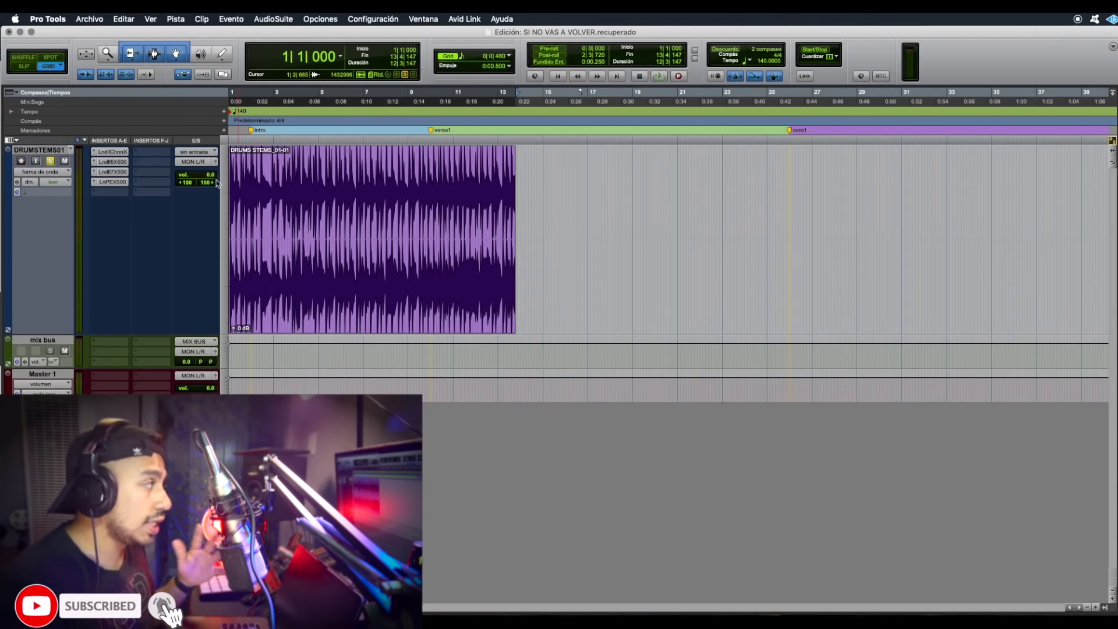
Open Lindell ChannelX and swap its compressor and EQ modules repeatedly, leaving the compressor before the EQ
{"action": "left_click", "coordinate": [123, 154]}
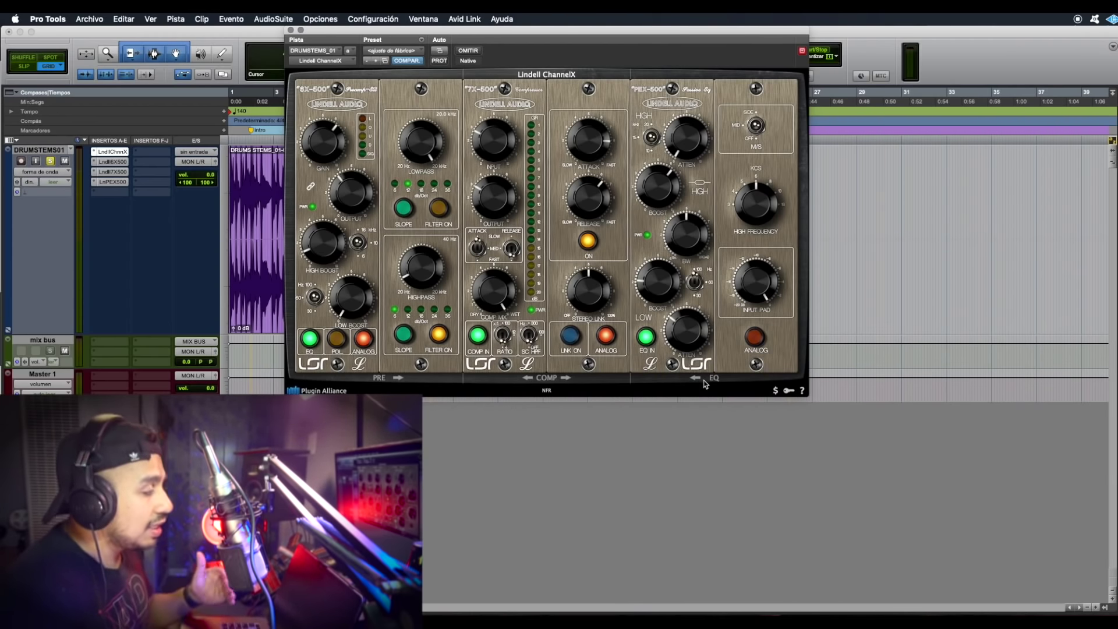
{"action": "left_click", "coordinate": [566, 378]}
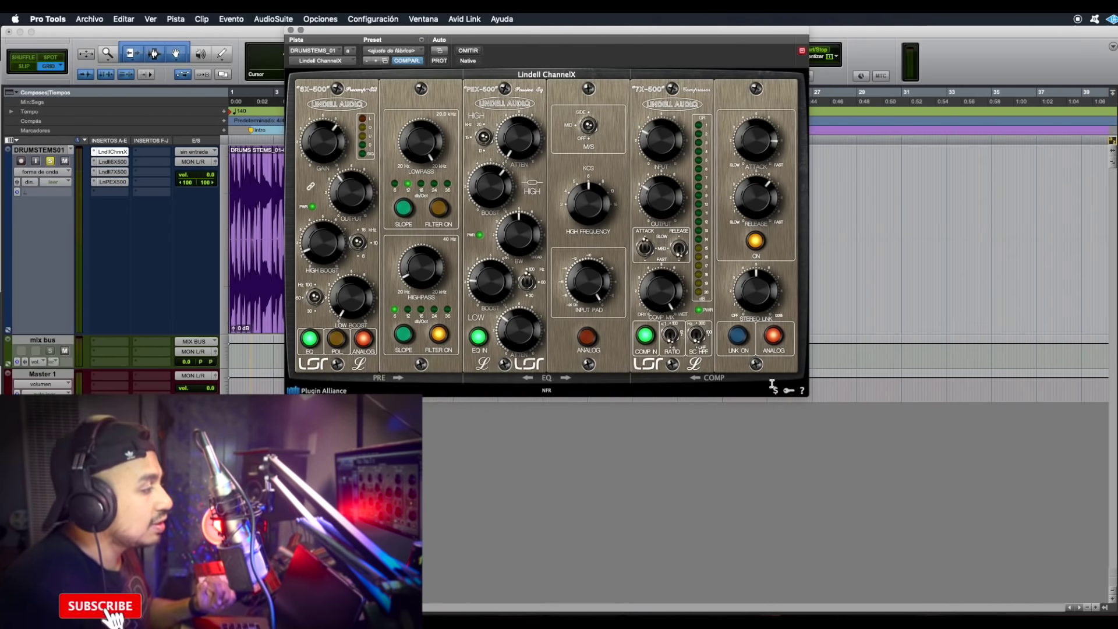
{"action": "left_click", "coordinate": [693, 378]}
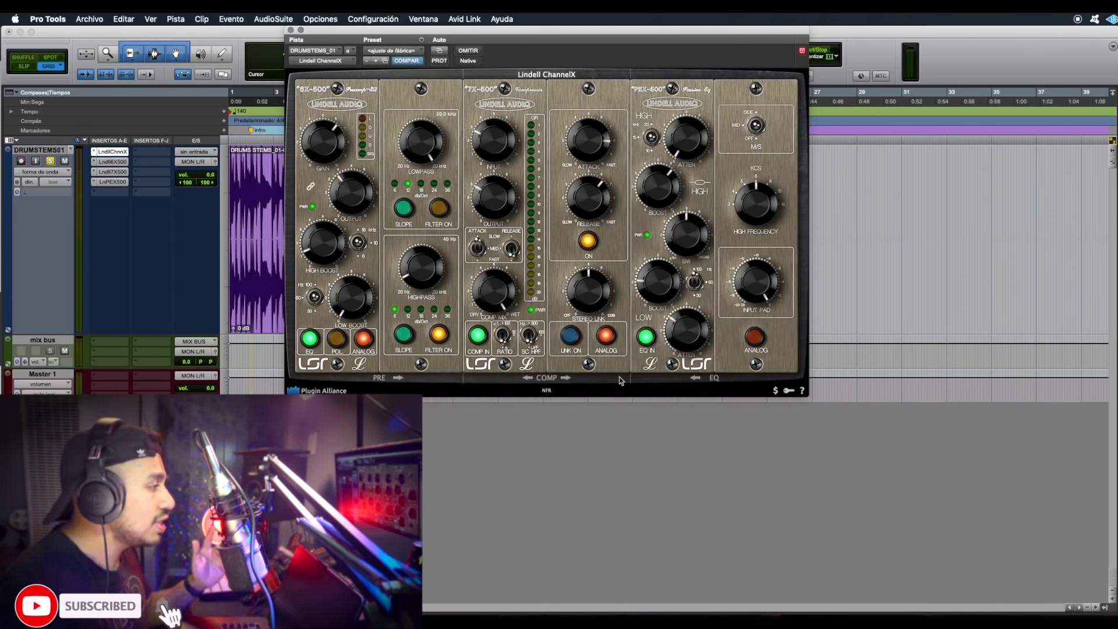
{"action": "left_click", "coordinate": [563, 377]}
{"action": "left_click", "coordinate": [695, 378]}
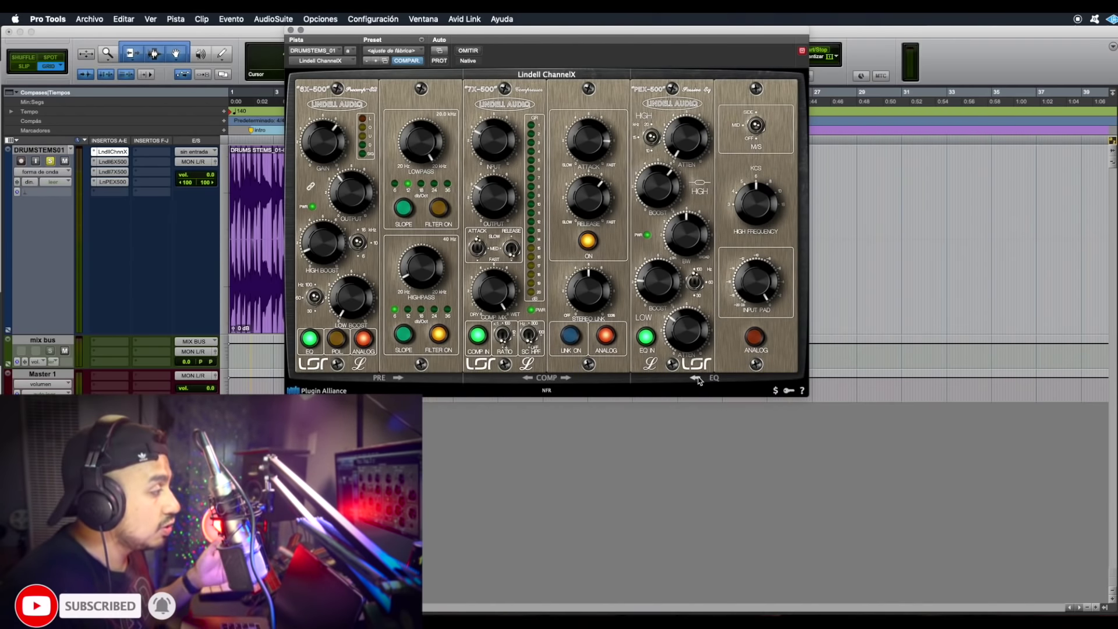
{"action": "left_click", "coordinate": [565, 378]}
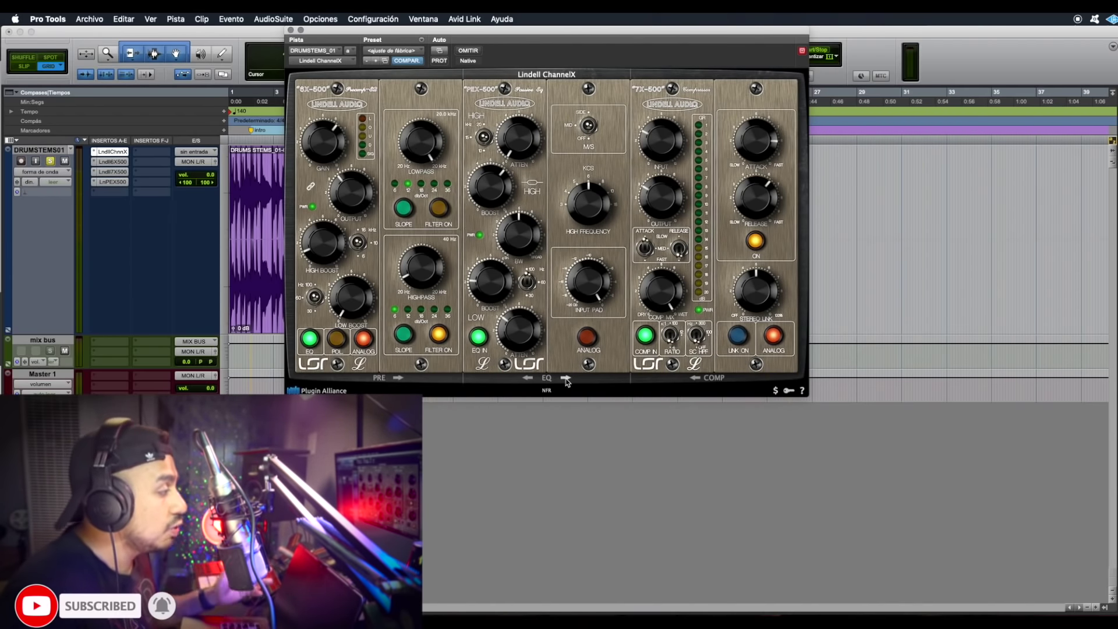
{"action": "left_click", "coordinate": [694, 378]}
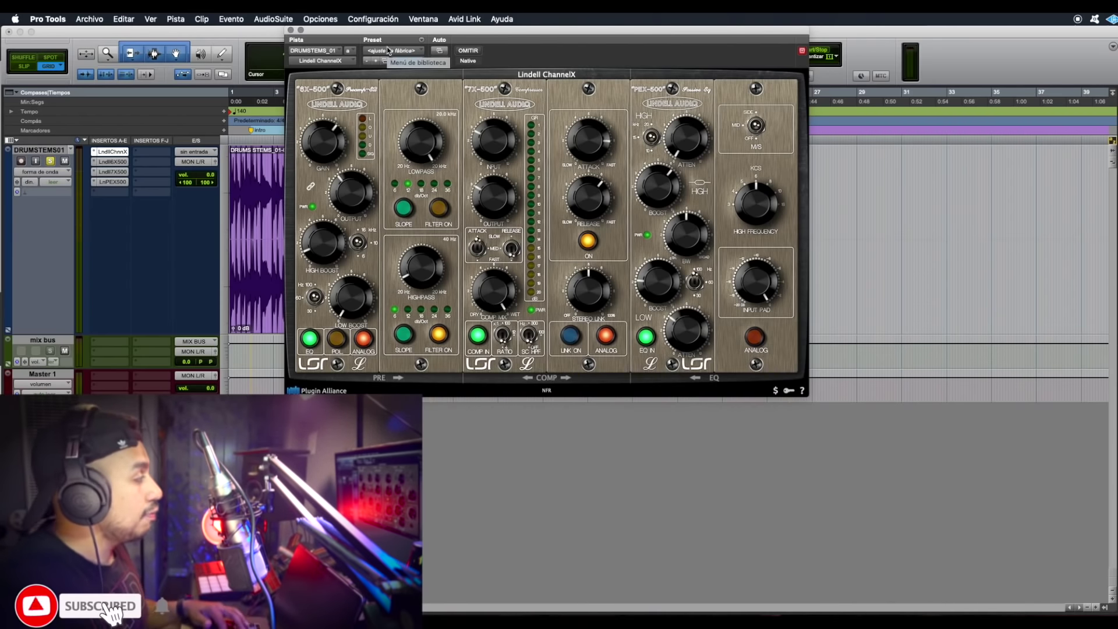
Bypass the separate 6X-500, 7X-500 and PEX-500 inserts, keep ChannelX active, and play the drum stems
{"action": "left_click", "coordinate": [112, 151], "text": "super"}
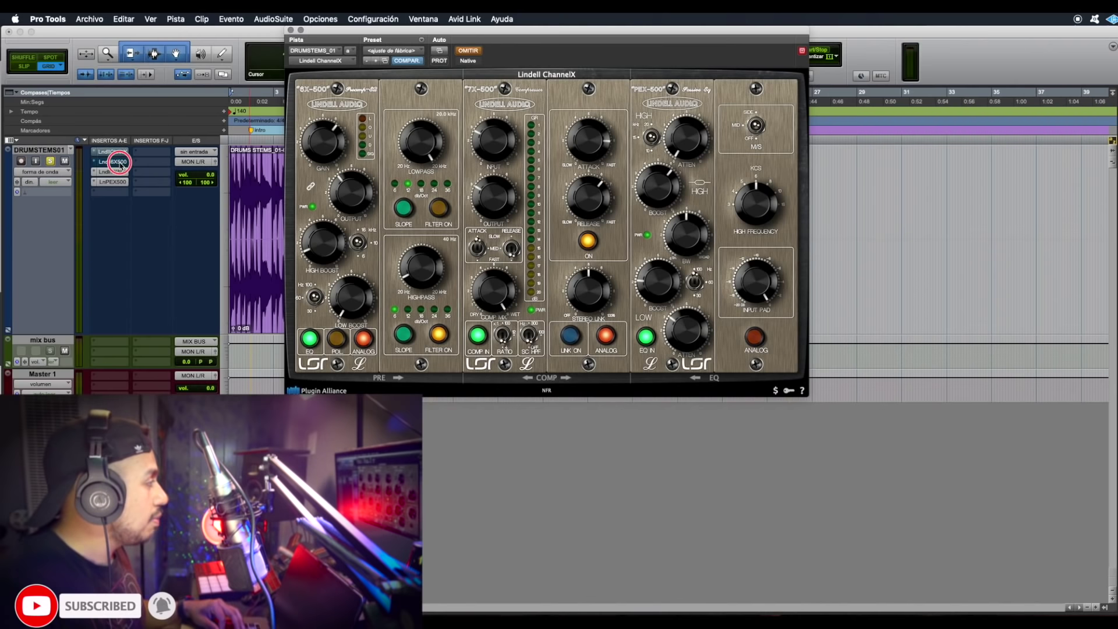
{"action": "left_click", "coordinate": [113, 152], "text": "super"}
{"action": "key", "text": "space"}
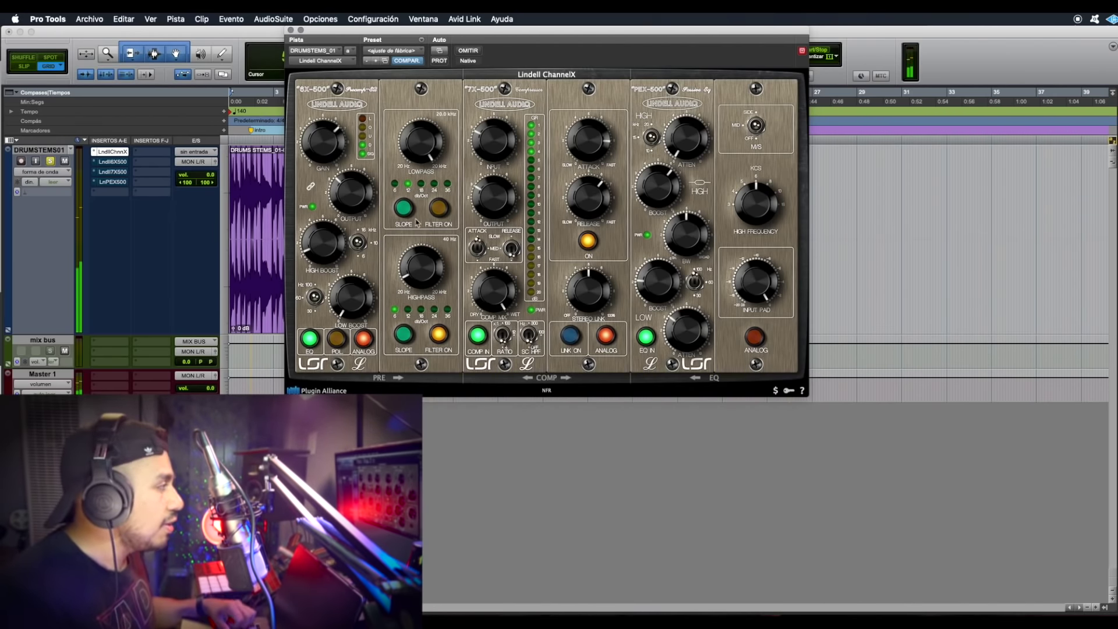
Set the ChannelX preamp's highpass filter to about 117 Hz and raise its gain and high boost
{"action": "left_click_drag", "start_coordinate": [427, 278], "coordinate": [417, 243]}
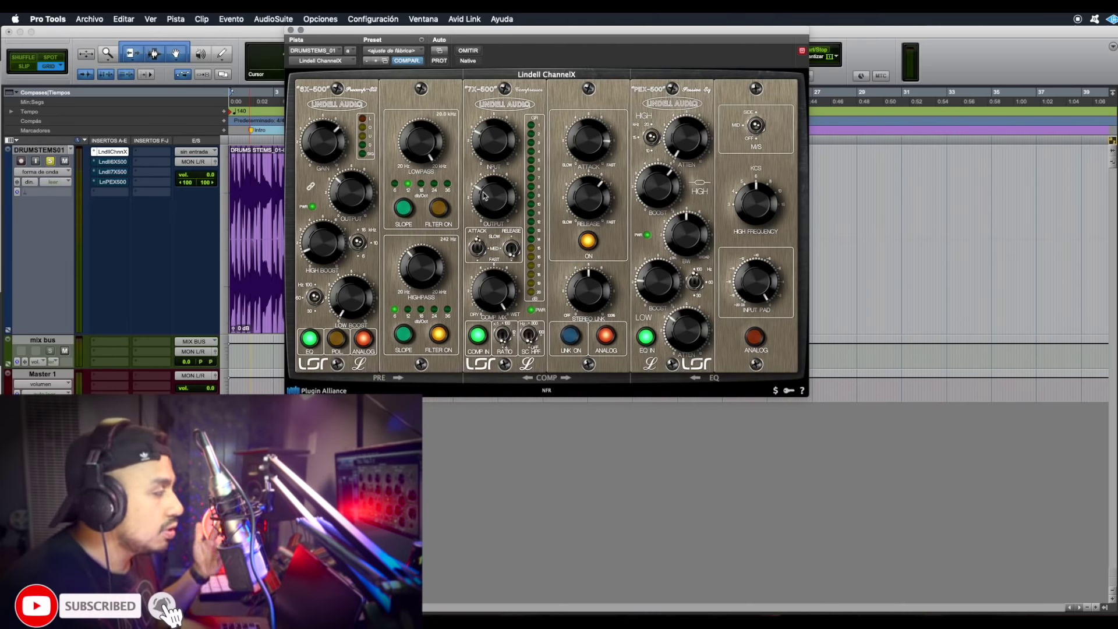
{"action": "mouse_move", "coordinate": [432, 263]}
{"action": "left_mouse_down"}
{"action": "mouse_move", "coordinate": [431, 250]}
{"action": "mouse_move", "coordinate": [431, 276]}
{"action": "left_mouse_up"}
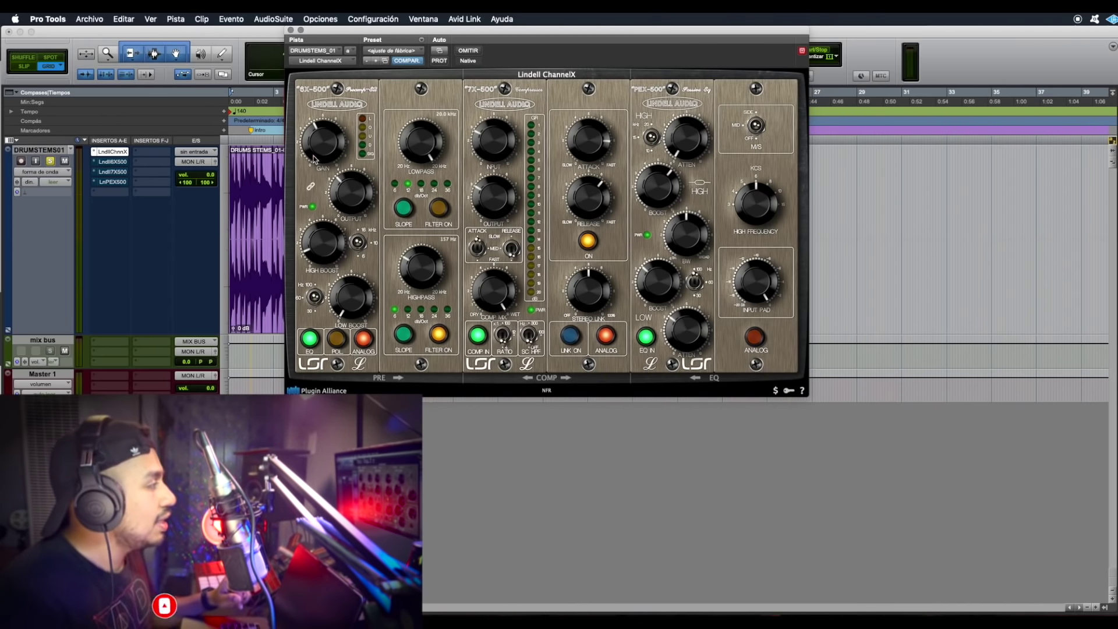
{"action": "left_click_drag", "start_coordinate": [314, 140], "coordinate": [324, 111]}
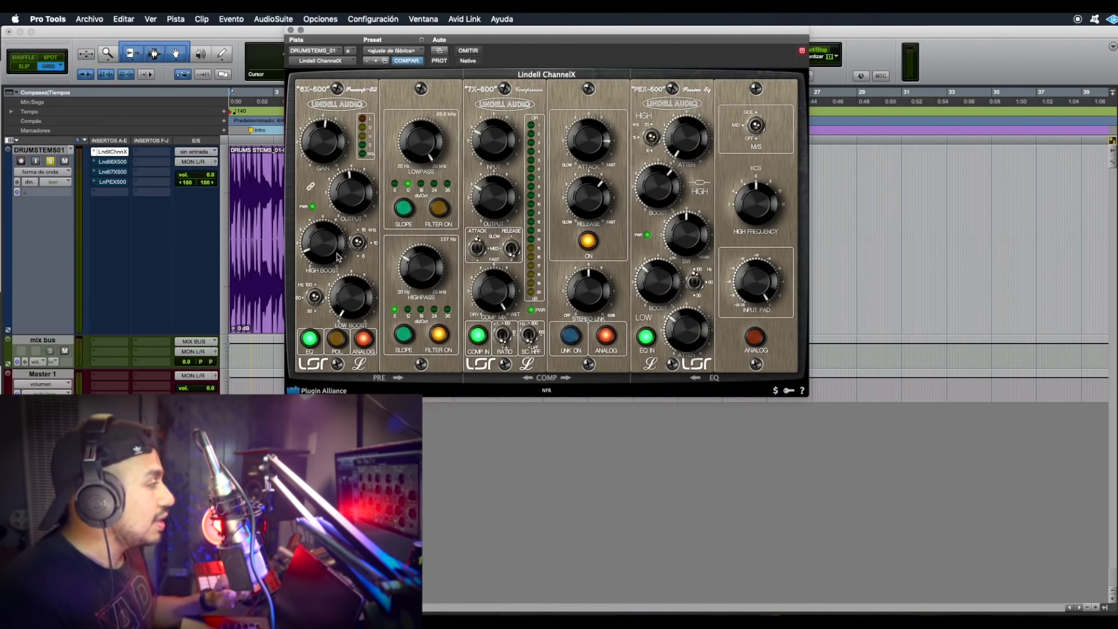
{"action": "mouse_move", "coordinate": [336, 253]}
{"action": "left_mouse_down"}
{"action": "mouse_move", "coordinate": [332, 228]}
{"action": "mouse_move", "coordinate": [336, 250]}
{"action": "left_mouse_up"}
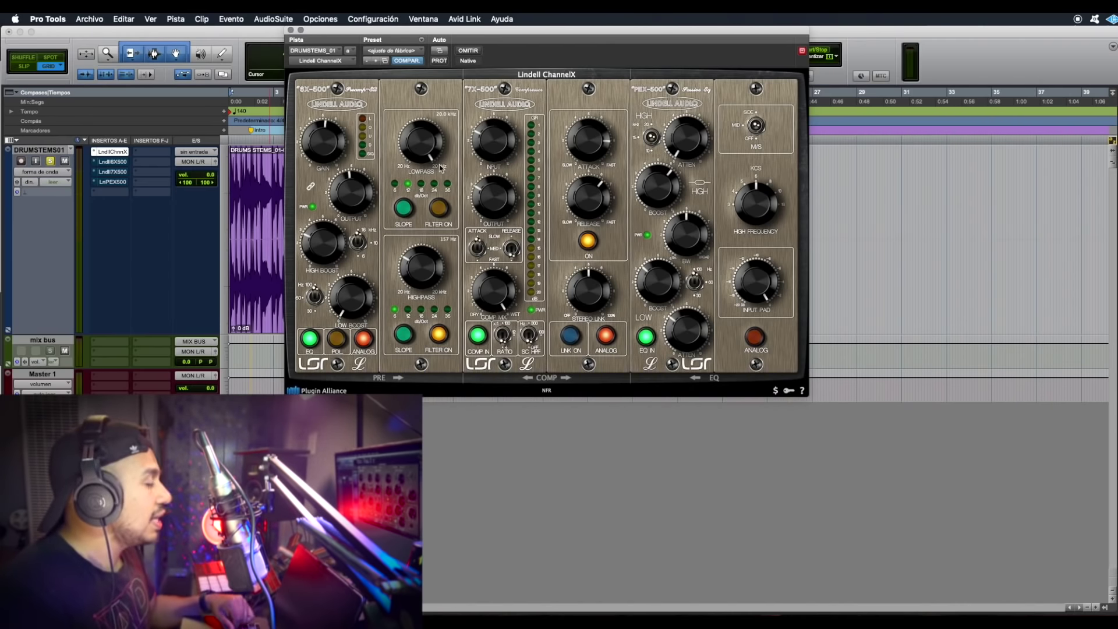
Turn on the preamp's lowpass filter and cycle through its slopes, ending on the middle setting
{"action": "left_click", "coordinate": [438, 207]}
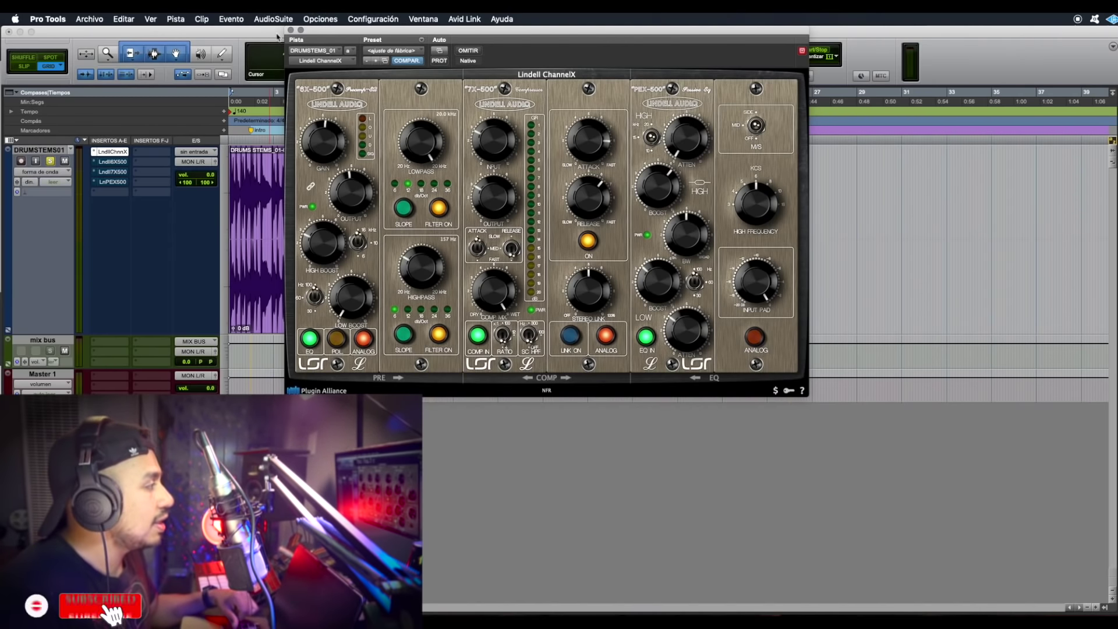
{"action": "left_click", "coordinate": [443, 184]}
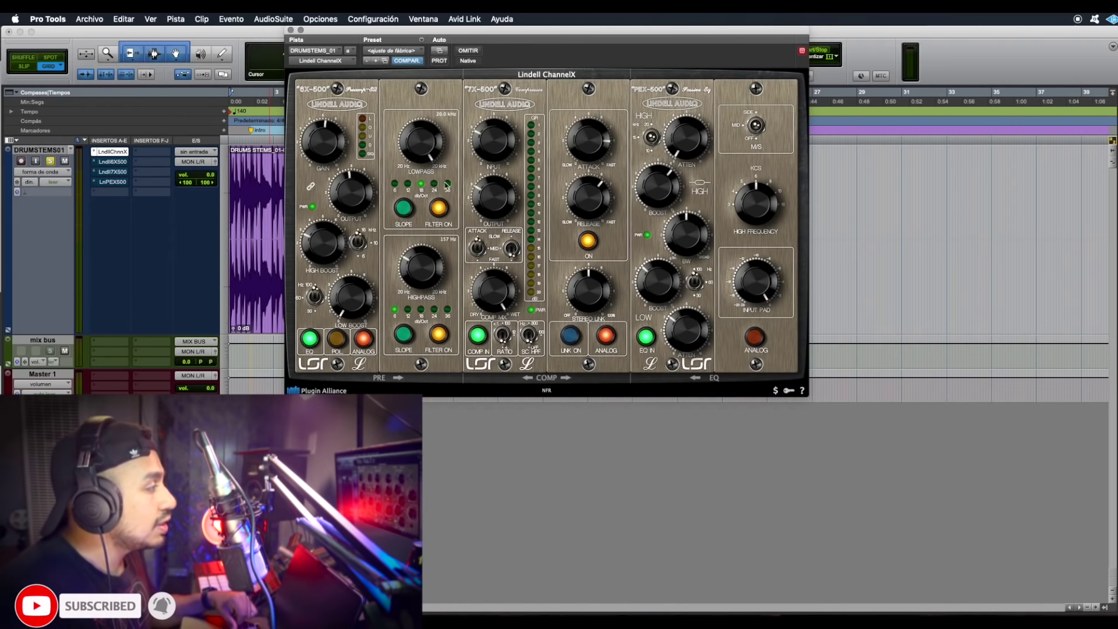
{"action": "left_click", "coordinate": [434, 184]}
{"action": "left_click", "coordinate": [421, 184]}
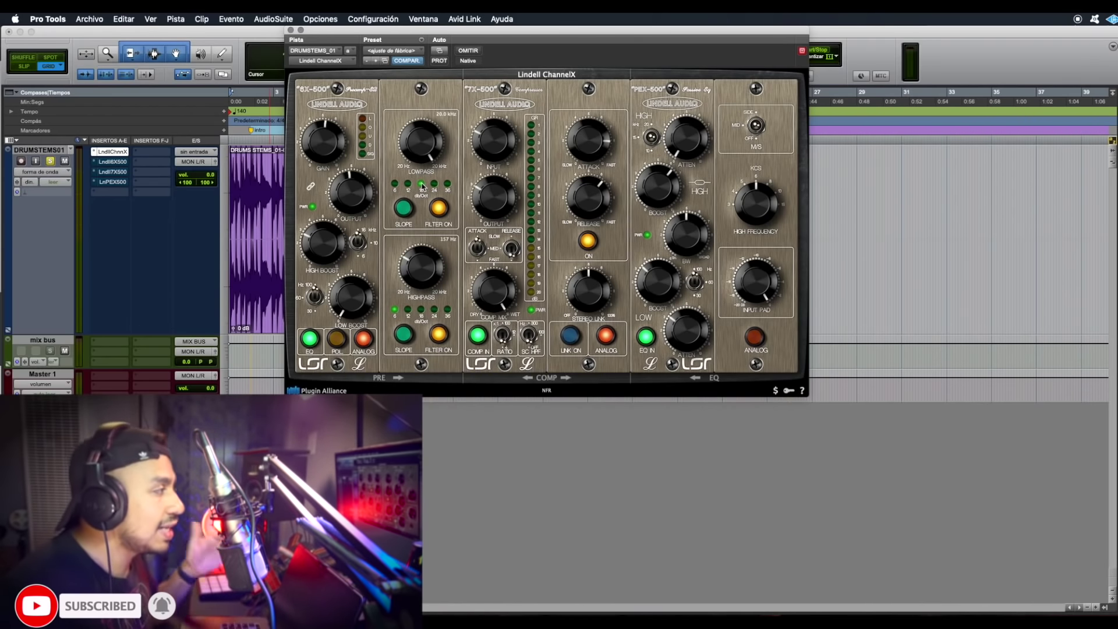
{"action": "left_click", "coordinate": [396, 184]}
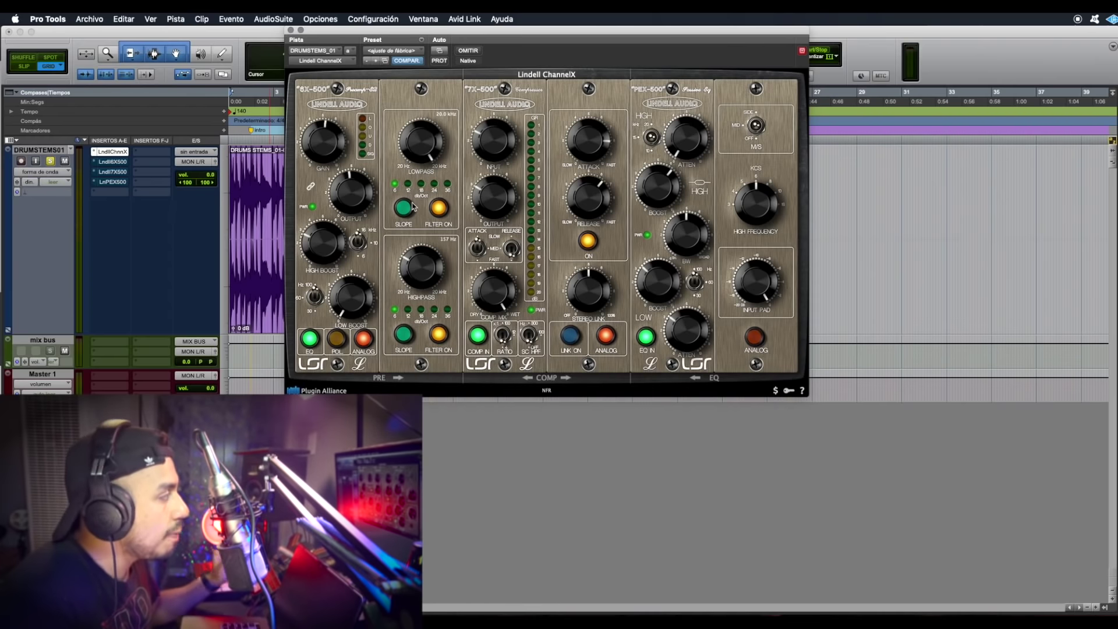
{"action": "left_click", "coordinate": [412, 206]}
{"action": "left_click", "coordinate": [413, 207]}
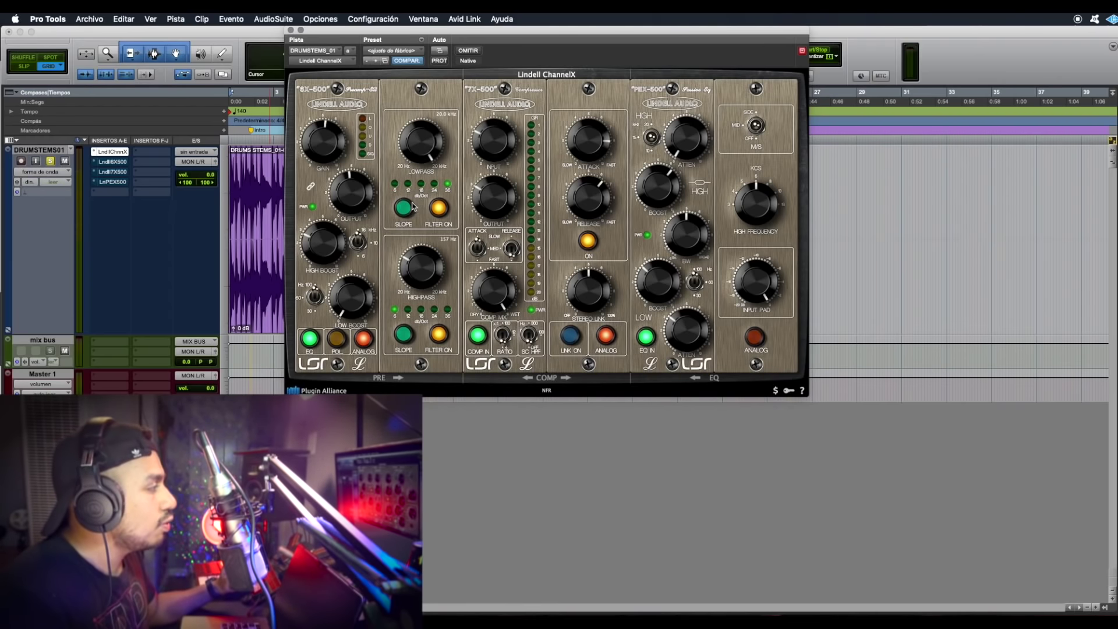
{"action": "left_click", "coordinate": [413, 207]}
{"action": "left_click", "coordinate": [413, 206]}
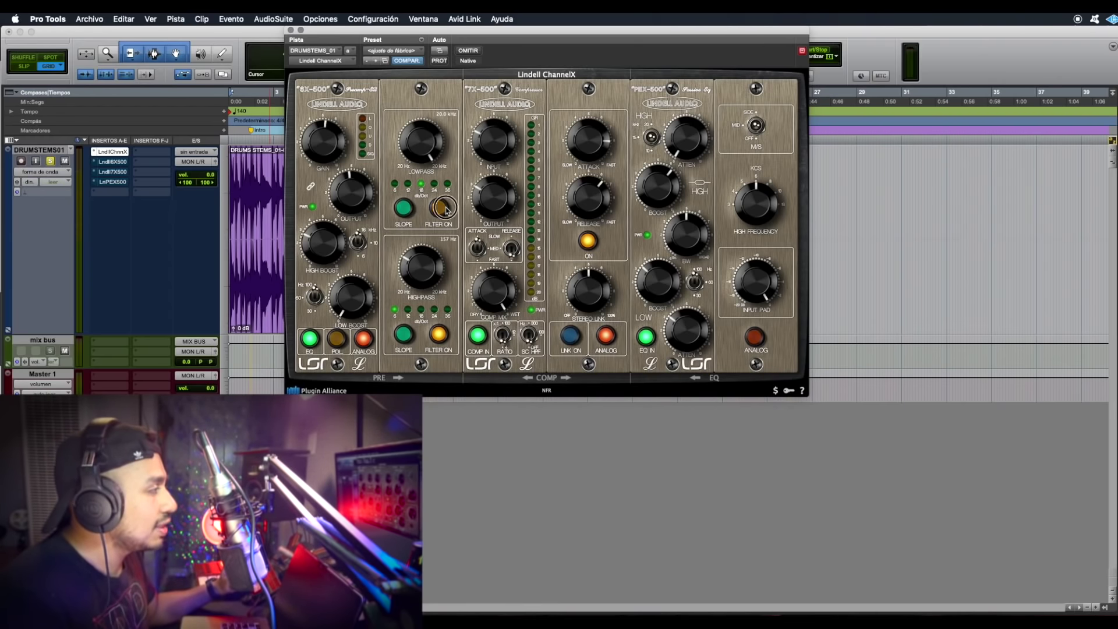
Set the preamp's highpass filter to about 333 Hz with its steepest slope, keep it on, and try the polarity switch
{"action": "left_click_drag", "start_coordinate": [422, 273], "coordinate": [428, 236]}
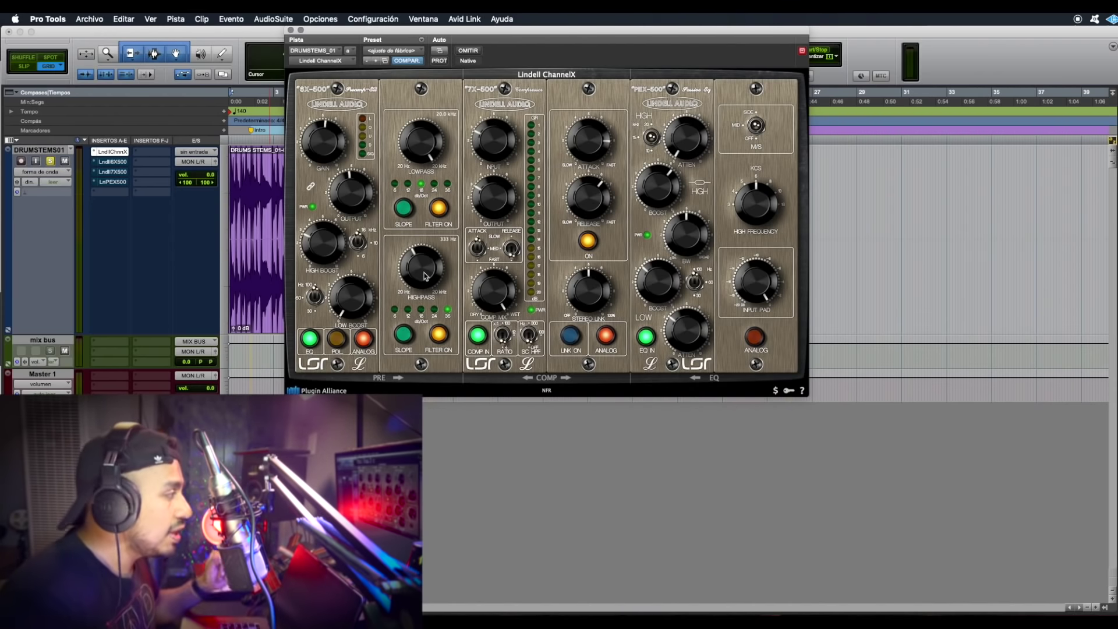
{"action": "left_click", "coordinate": [418, 312]}
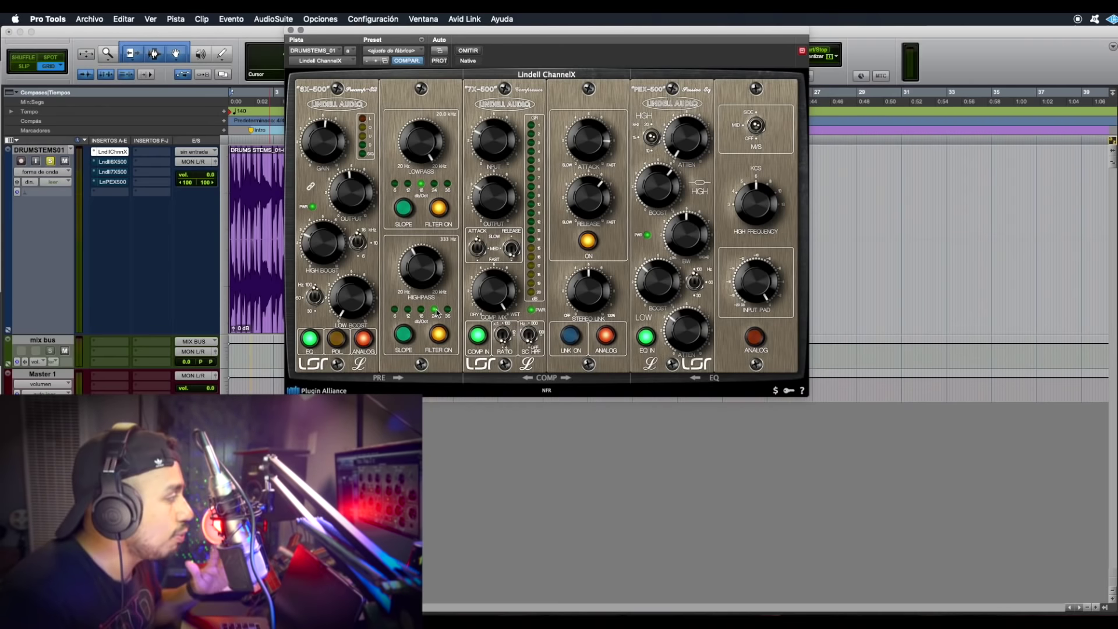
{"action": "left_click", "coordinate": [404, 336]}
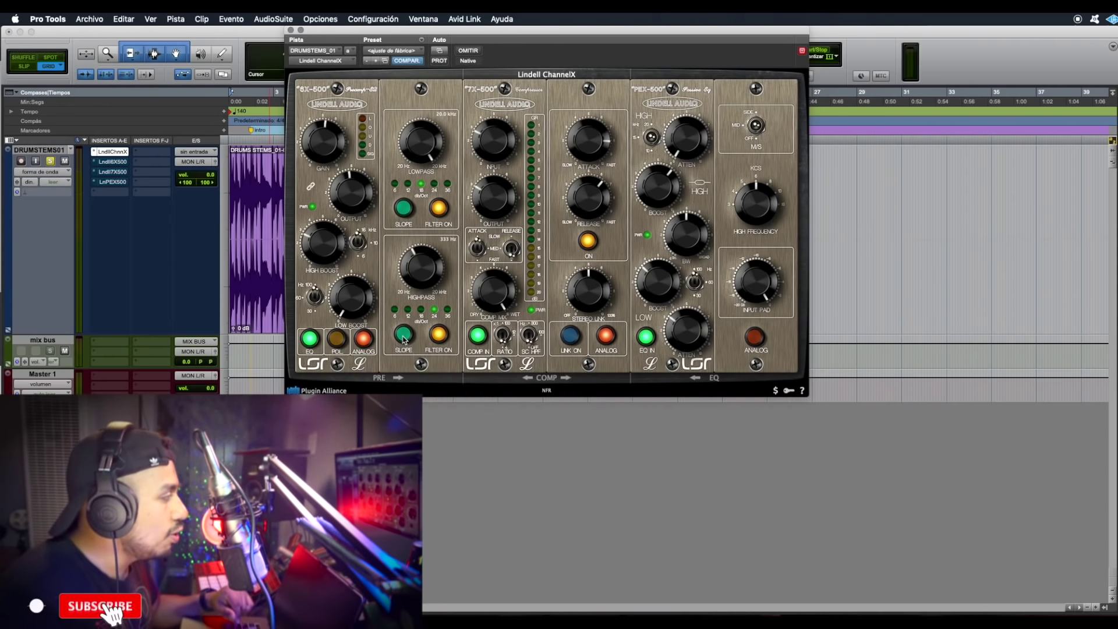
{"action": "left_click", "coordinate": [403, 337]}
{"action": "left_click", "coordinate": [435, 335]}
{"action": "left_click", "coordinate": [434, 335]}
{"action": "left_click", "coordinate": [337, 336]}
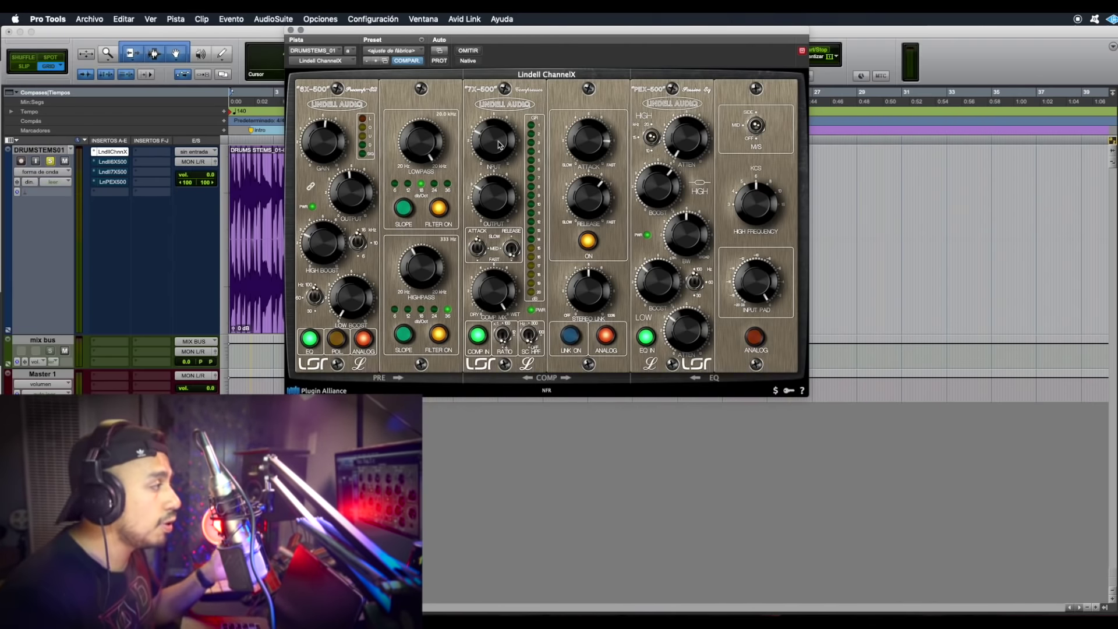
Raise the compressor's input and output levels and try the positions of its attack and release switches
{"action": "left_click_drag", "start_coordinate": [499, 145], "coordinate": [499, 111]}
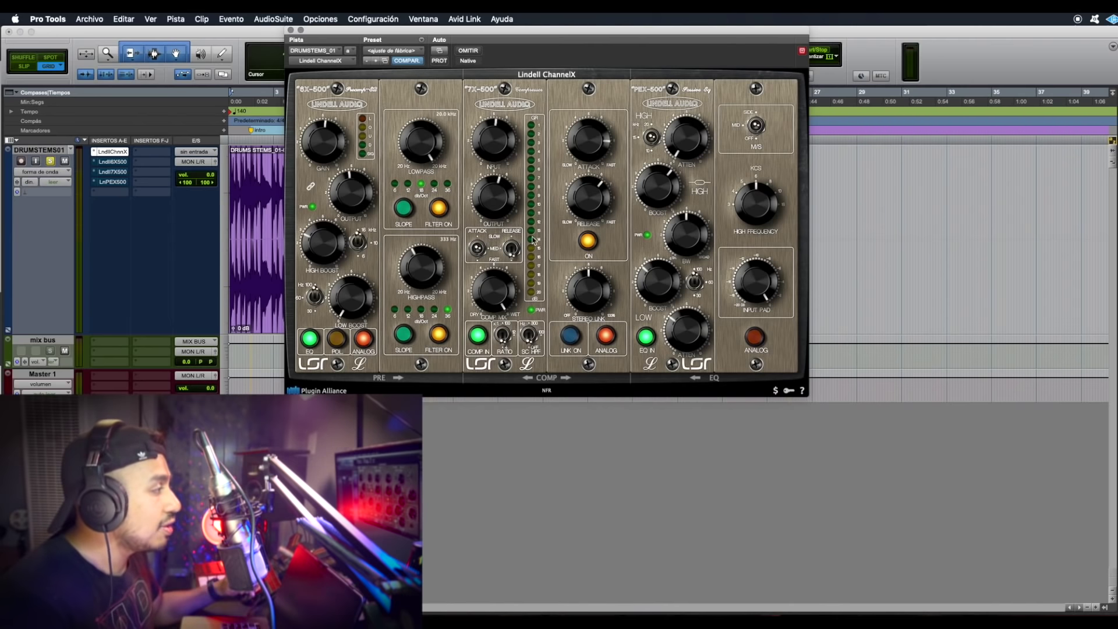
{"action": "left_click_drag", "start_coordinate": [512, 251], "coordinate": [511, 240]}
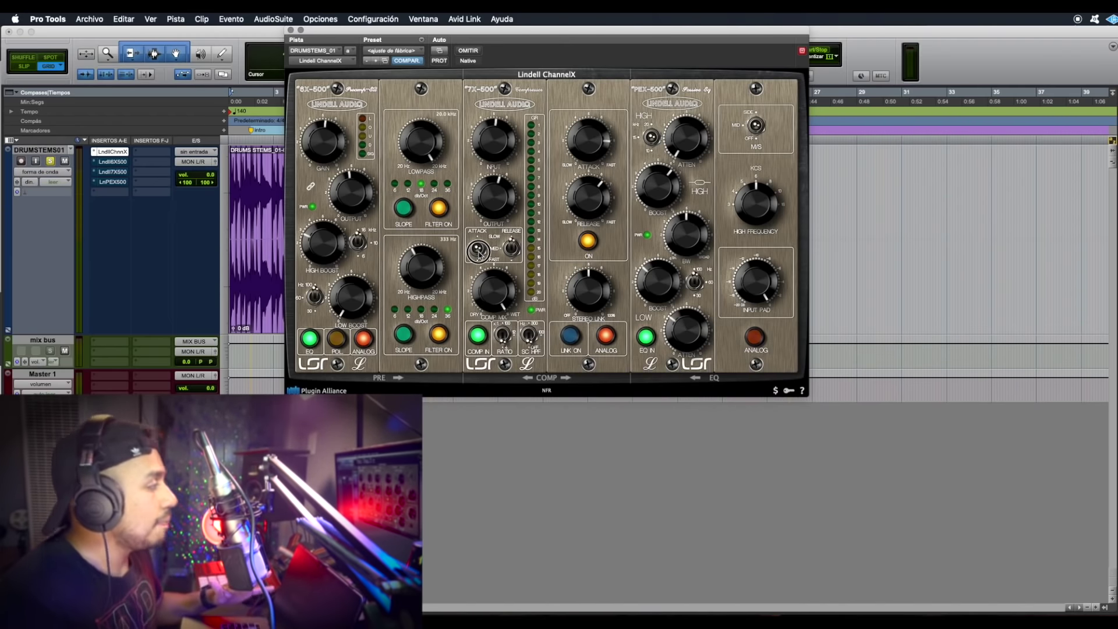
{"action": "left_click", "coordinate": [472, 269]}
{"action": "left_click", "coordinate": [474, 248]}
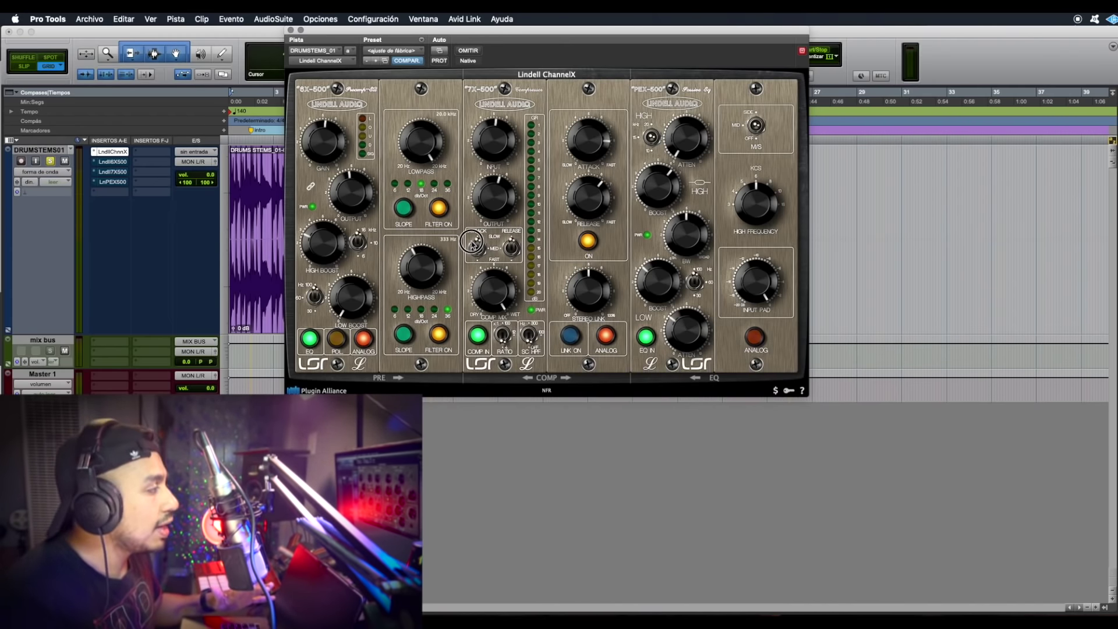
{"action": "left_click_drag", "start_coordinate": [474, 248], "coordinate": [493, 226]}
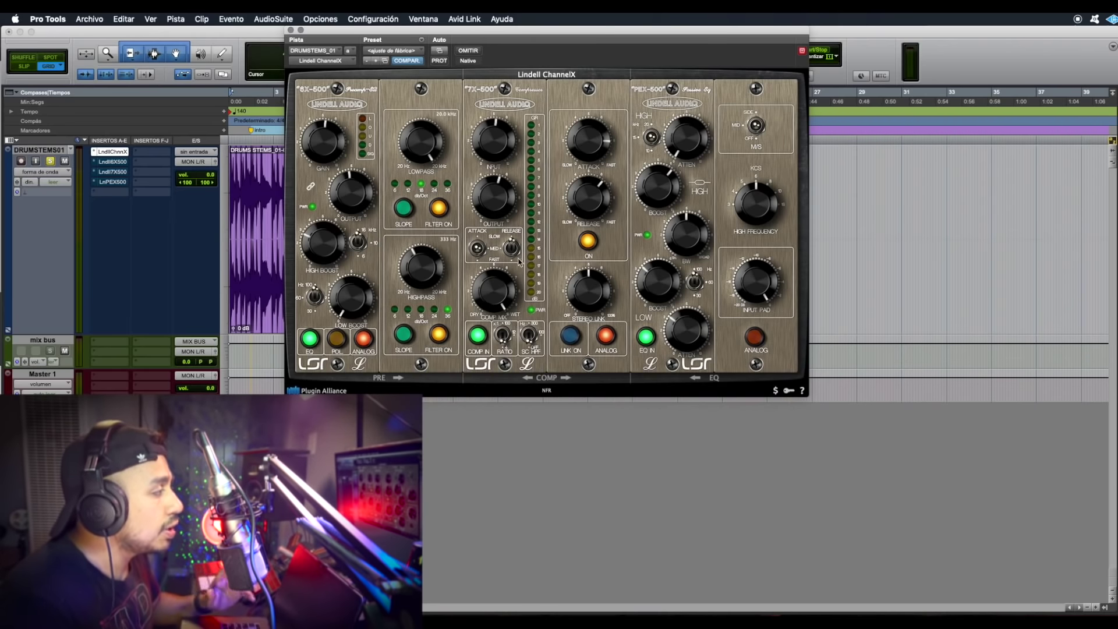
{"action": "left_click_drag", "start_coordinate": [517, 258], "coordinate": [513, 249]}
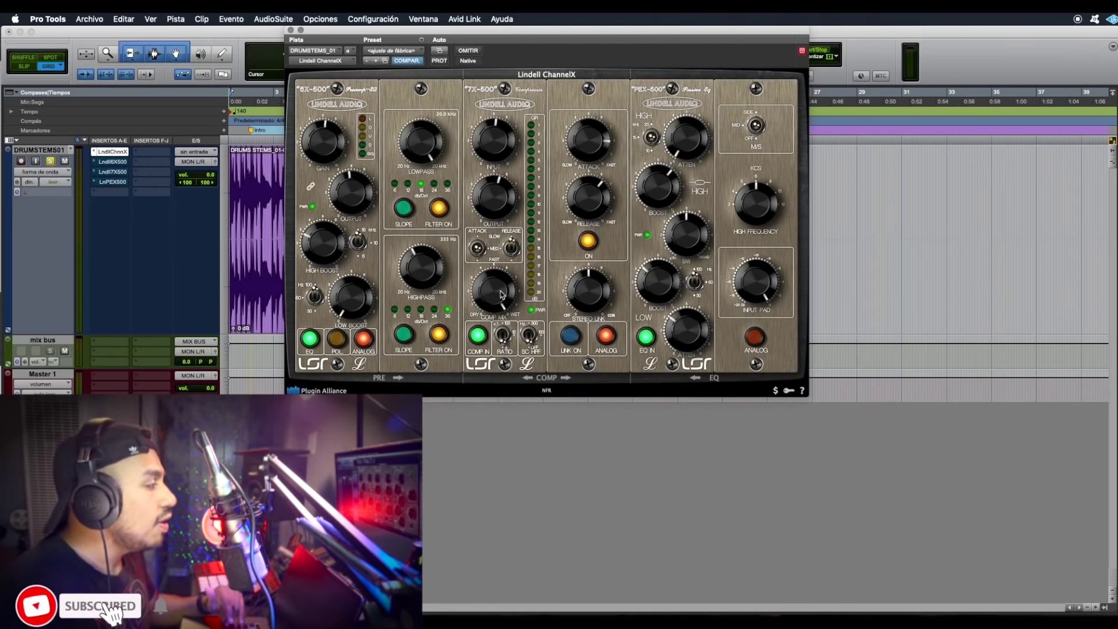
Try the compressor's dry/wet mix knob and its sidechain highpass switch
{"action": "left_click", "coordinate": [496, 271]}
{"action": "left_click_drag", "start_coordinate": [495, 272], "coordinate": [474, 245]}
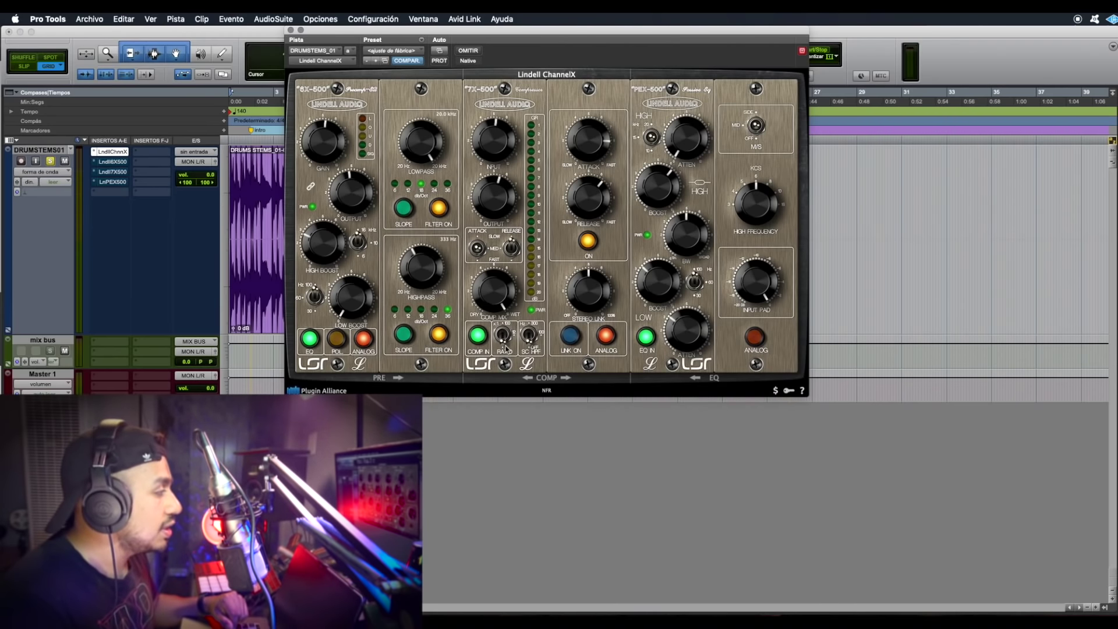
{"action": "left_click", "coordinate": [520, 333]}
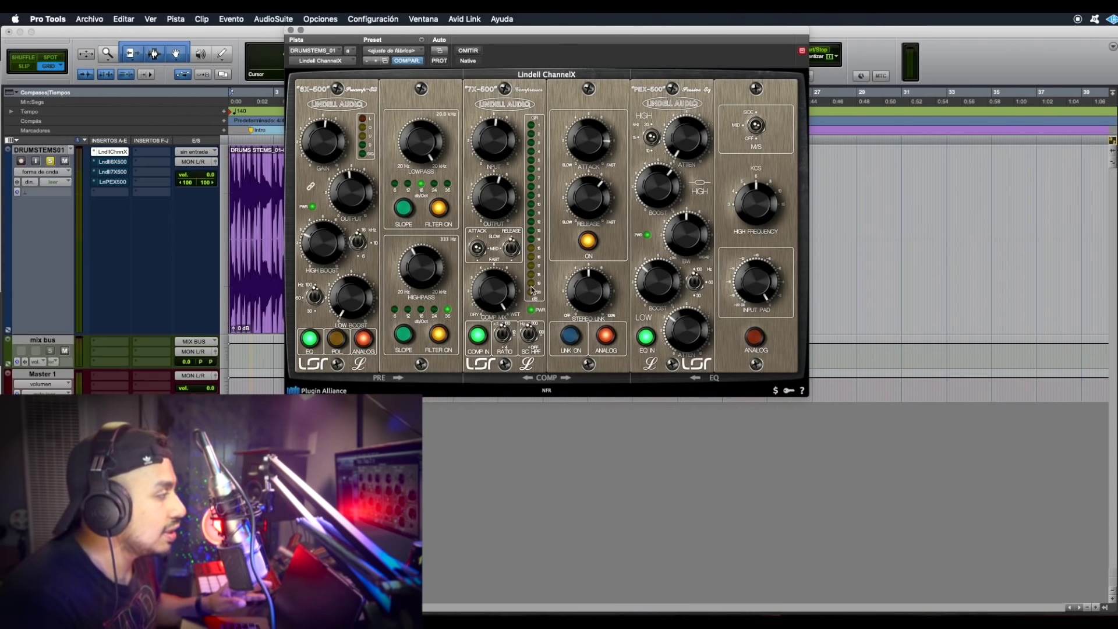
Turn on the compressor's analog switch and toggle its variable attack and release section on and off, leaving that section off
{"action": "left_click", "coordinate": [589, 241]}
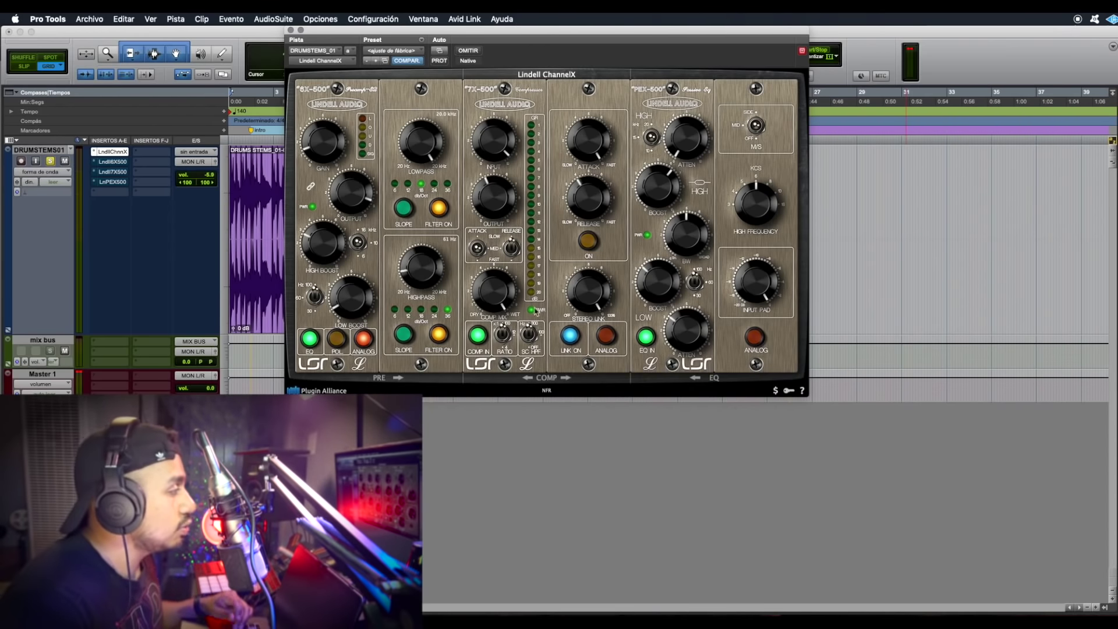
{"action": "left_click", "coordinate": [607, 337]}
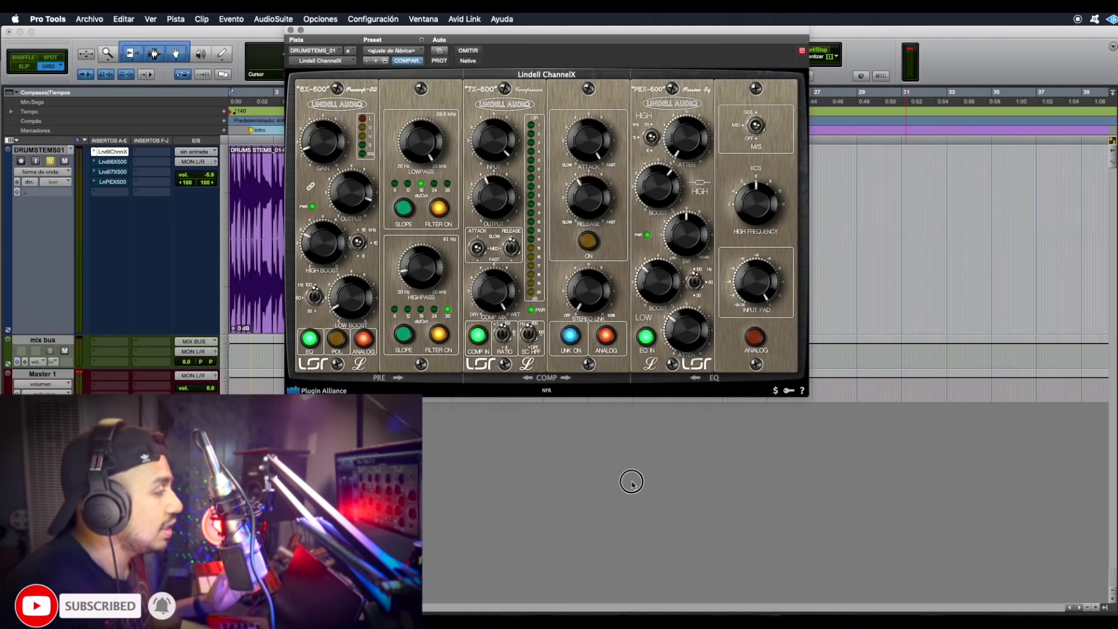
{"action": "left_click", "coordinate": [587, 240]}
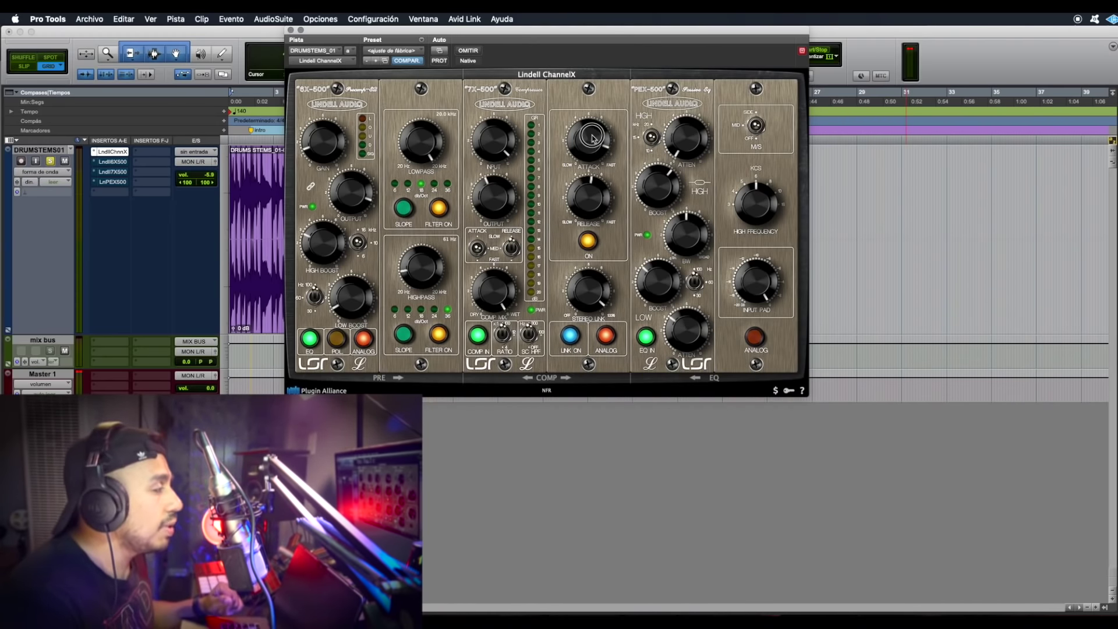
{"action": "left_click", "coordinate": [588, 241]}
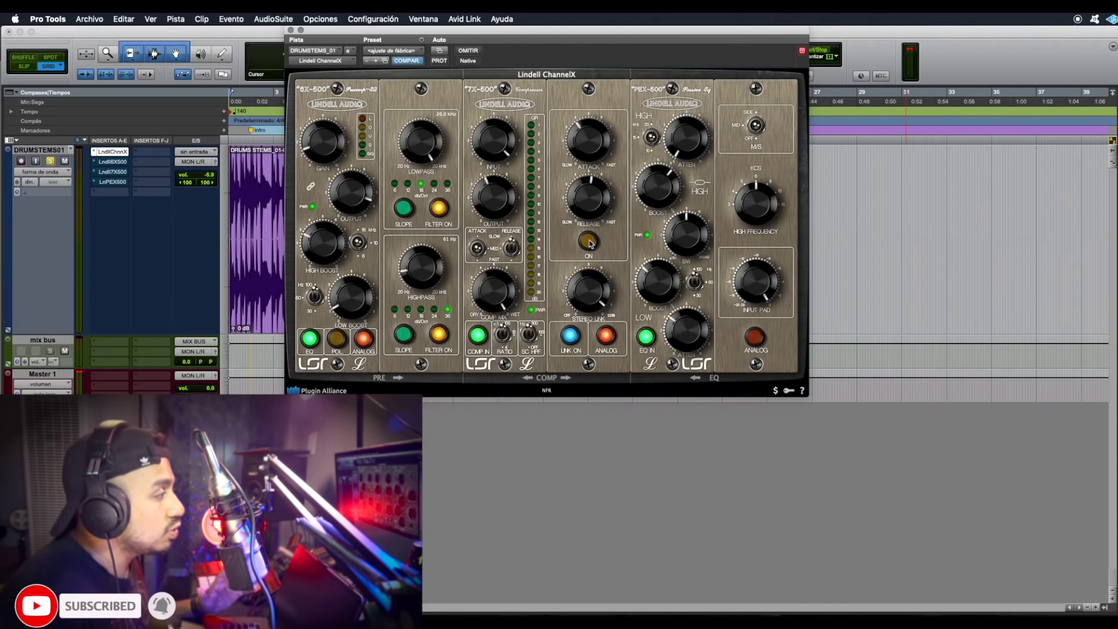
{"action": "left_click", "coordinate": [588, 242]}
{"action": "left_click", "coordinate": [589, 241]}
{"action": "left_click", "coordinate": [589, 241]}
{"action": "left_click", "coordinate": [588, 241]}
{"action": "left_click", "coordinate": [589, 241]}
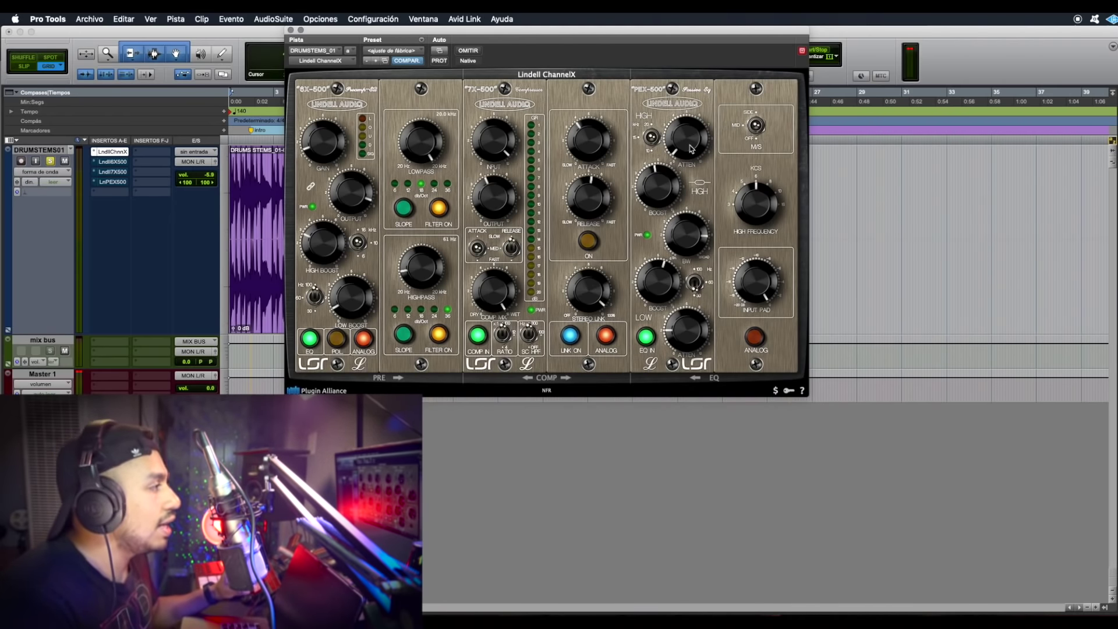
Adjust the equalizer's high boost and try its KCS high-frequency knob and M/S switch
{"action": "left_click", "coordinate": [651, 198]}
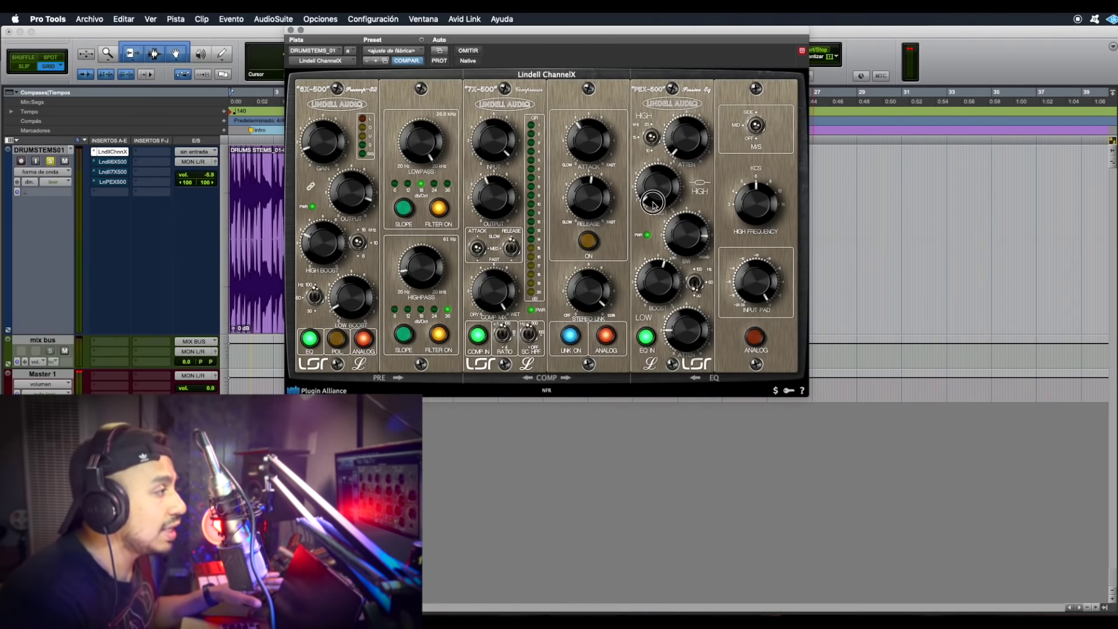
{"action": "left_click_drag", "start_coordinate": [739, 201], "coordinate": [767, 226]}
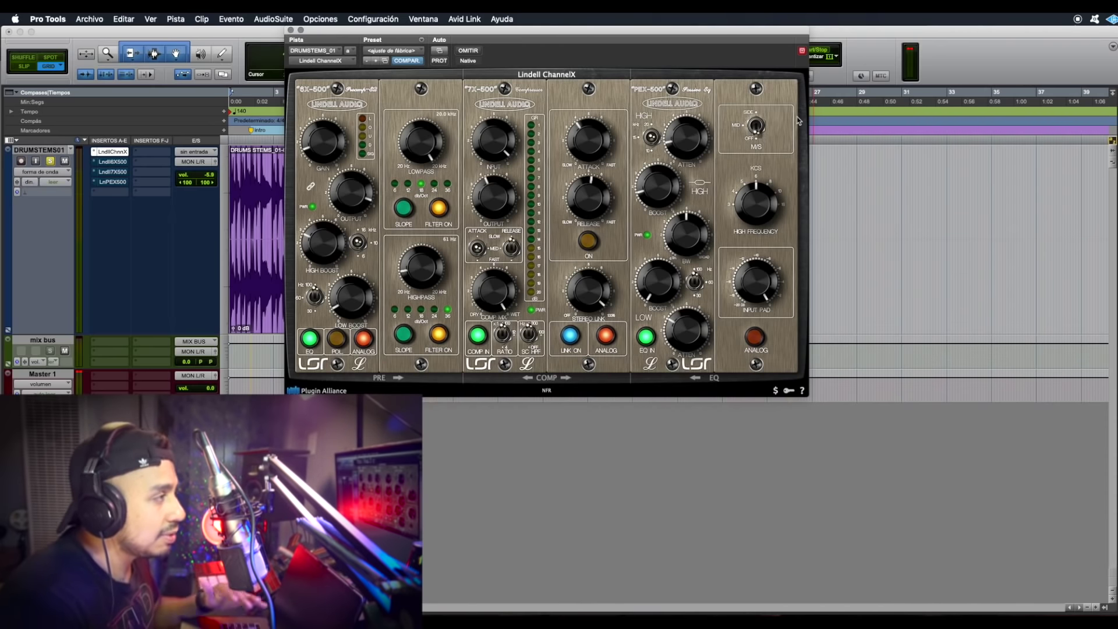
{"action": "left_click", "coordinate": [759, 136]}
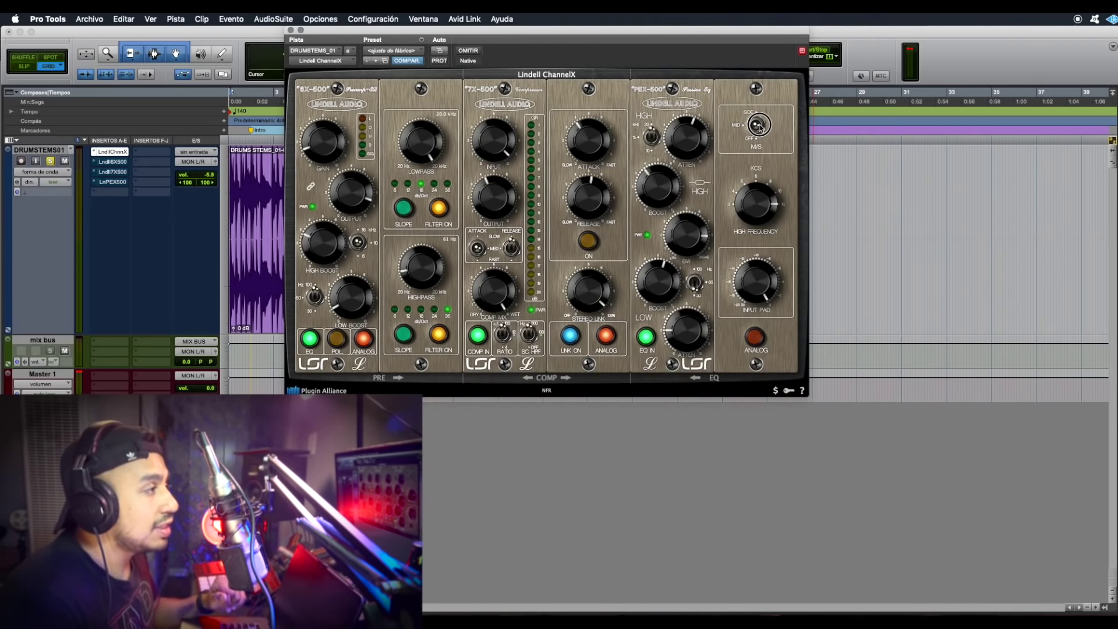
Load the preset BASS- Overdrive And Fat, and return the plug-in to its factory preset <ajuste de fábrica>
{"action": "left_click", "coordinate": [404, 53]}
{"action": "left_click", "coordinate": [407, 54]}
{"action": "left_click", "coordinate": [405, 54]}
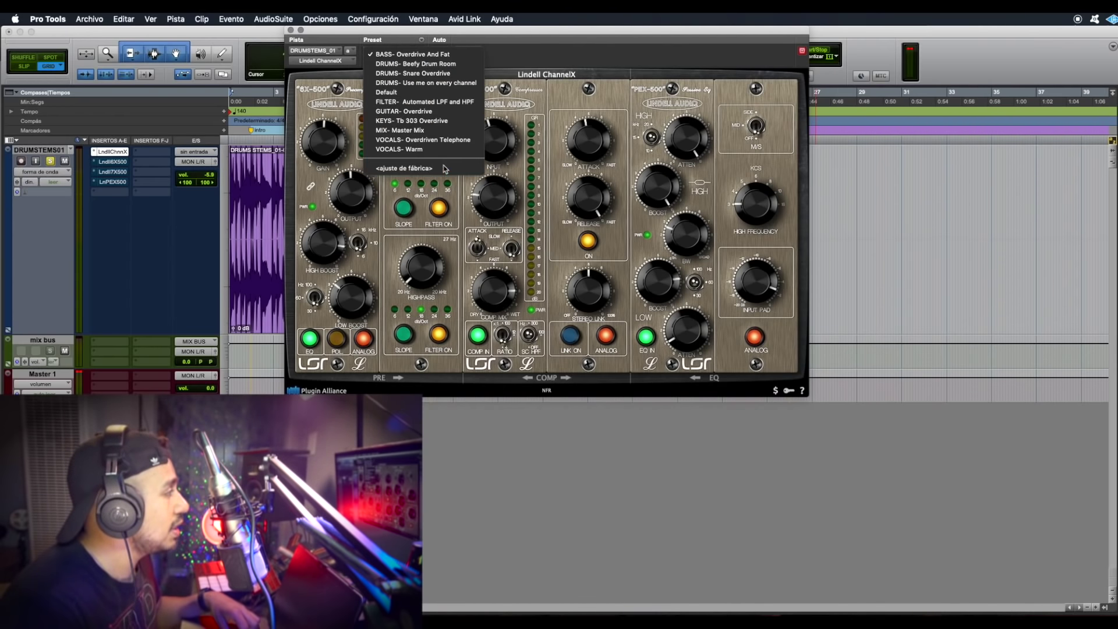
{"action": "left_click", "coordinate": [441, 169]}
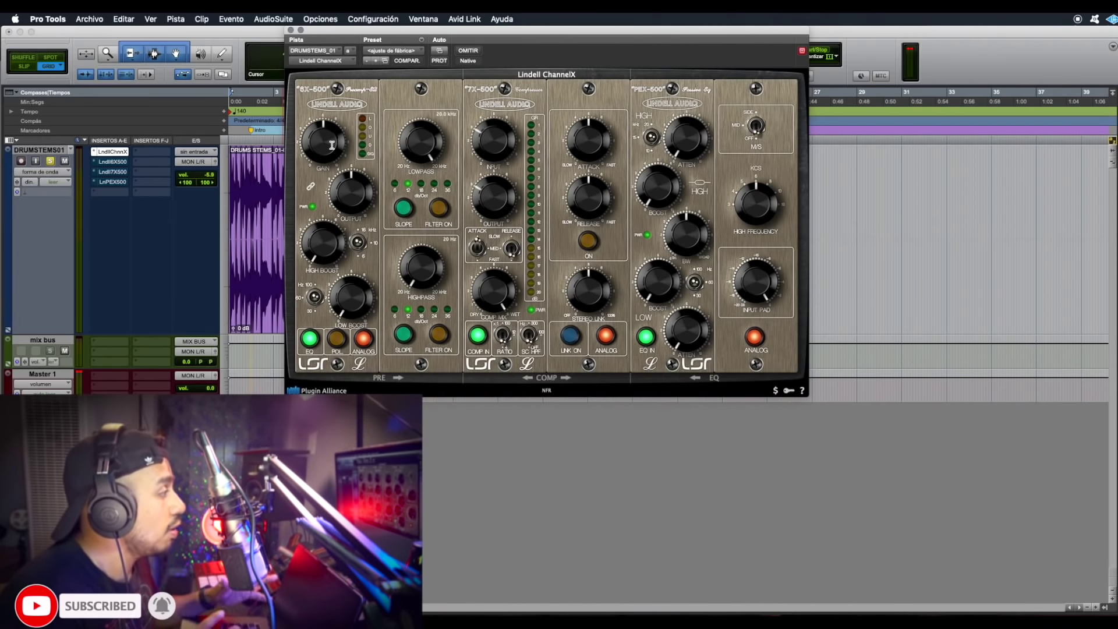
Adjust the preamp's gain, output and high boost while the drums play, and compare the sound with its EQ off and on
{"action": "left_click_drag", "start_coordinate": [332, 145], "coordinate": [319, 122]}
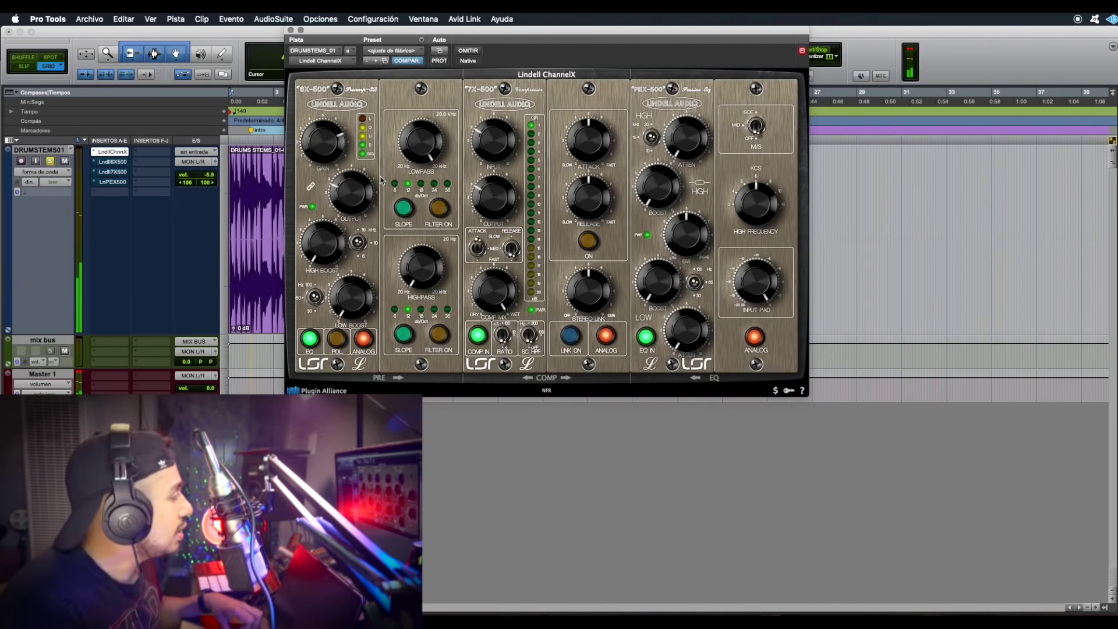
{"action": "left_click_drag", "start_coordinate": [367, 198], "coordinate": [366, 191]}
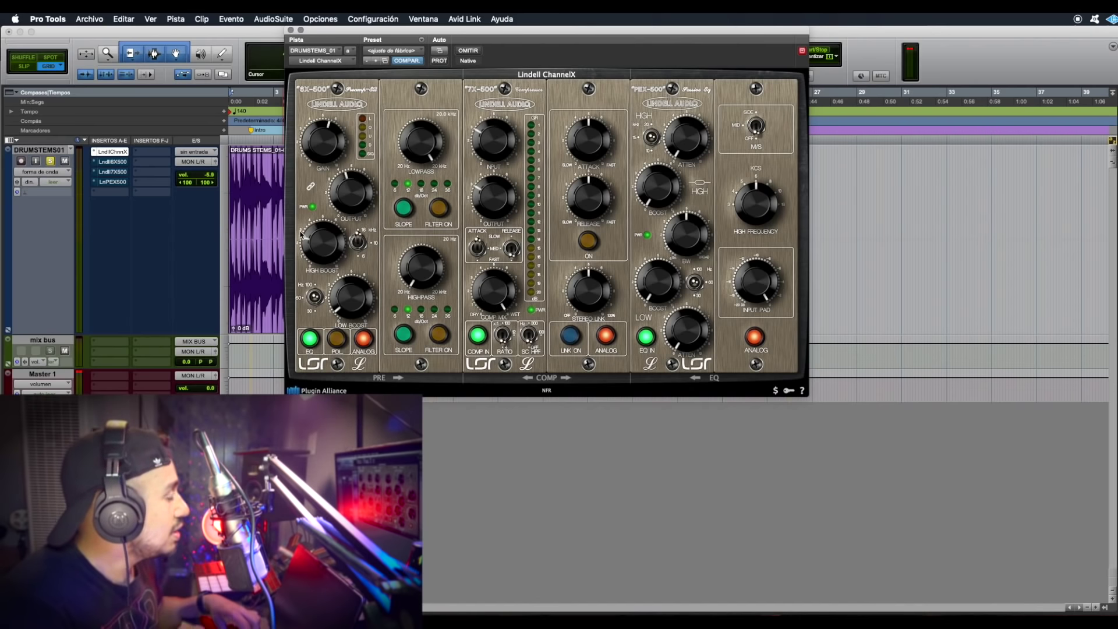
{"action": "left_click", "coordinate": [302, 210]}
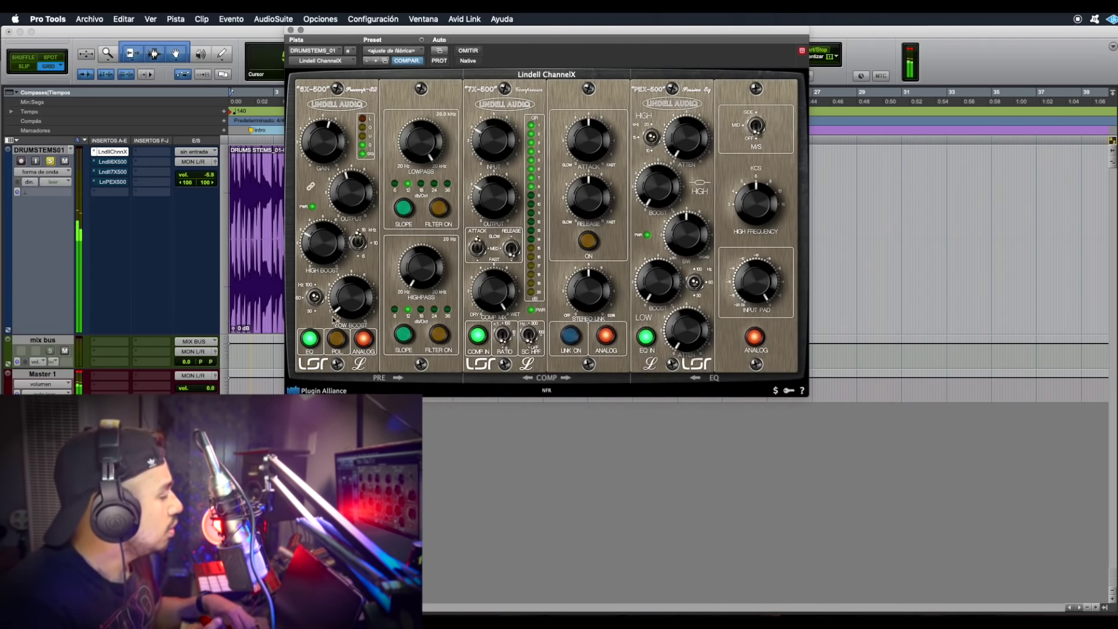
{"action": "left_click", "coordinate": [313, 340]}
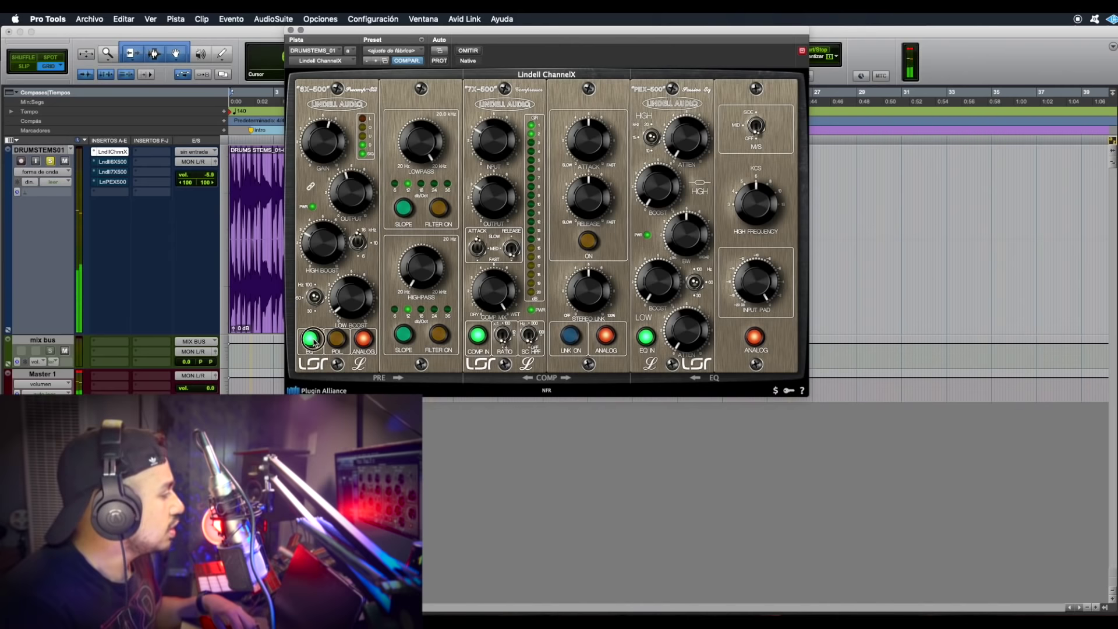
{"action": "left_click", "coordinate": [313, 340]}
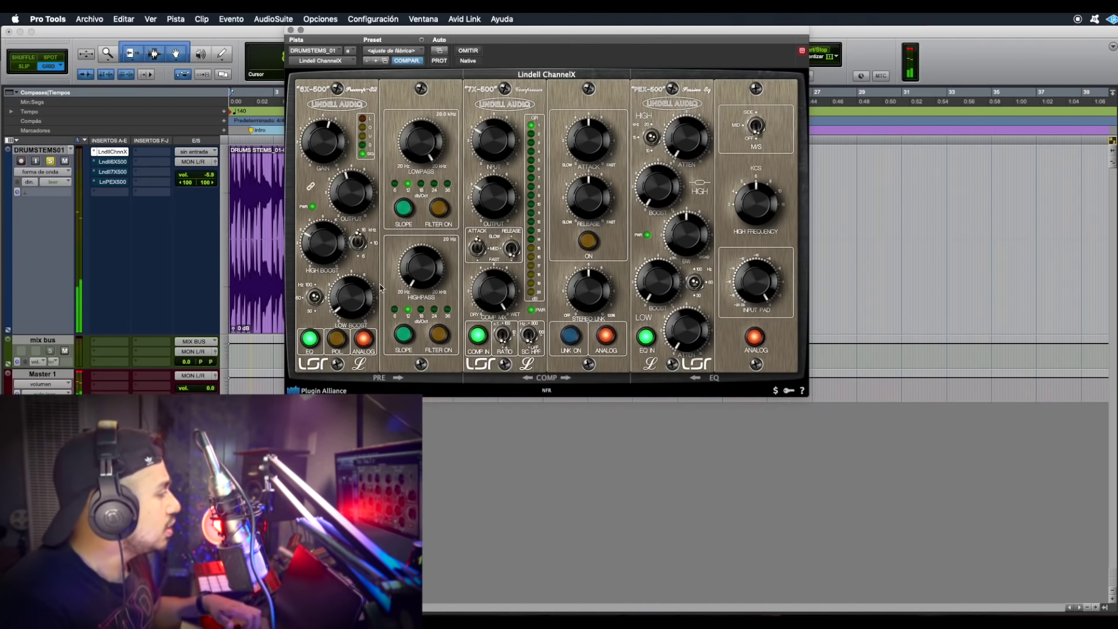
Turn on the preamp's highpass filter at 20 Hz with the 24 dB/oct slope, comparing it off and on
{"action": "mouse_move", "coordinate": [421, 269]}
{"action": "left_mouse_down"}
{"action": "mouse_move", "coordinate": [420, 208]}
{"action": "mouse_move", "coordinate": [425, 278]}
{"action": "left_mouse_up"}
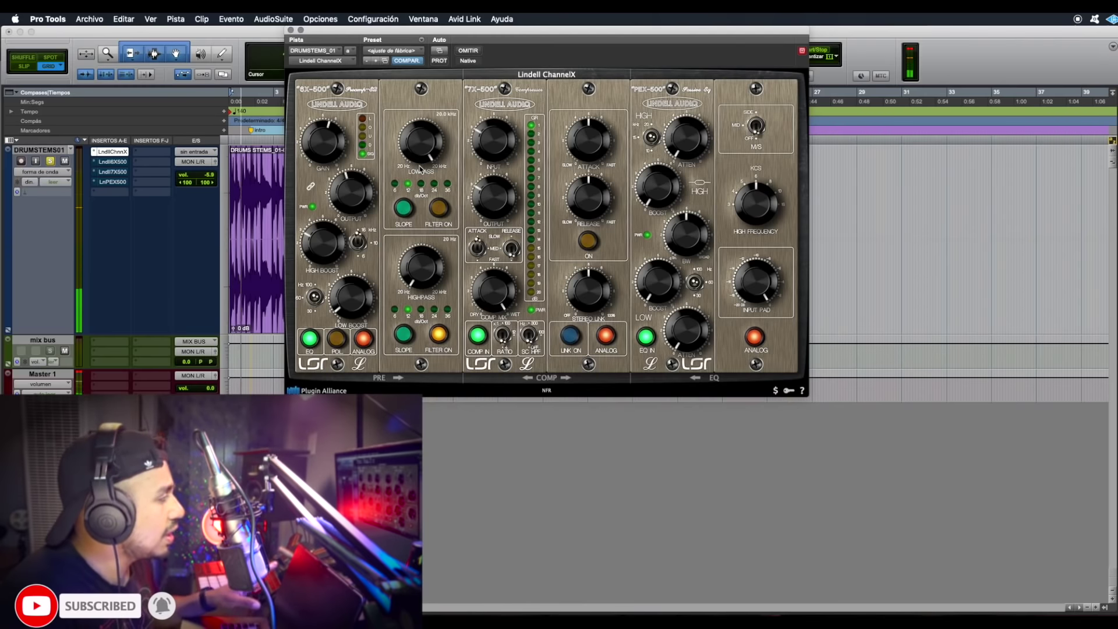
{"action": "left_click", "coordinate": [445, 338]}
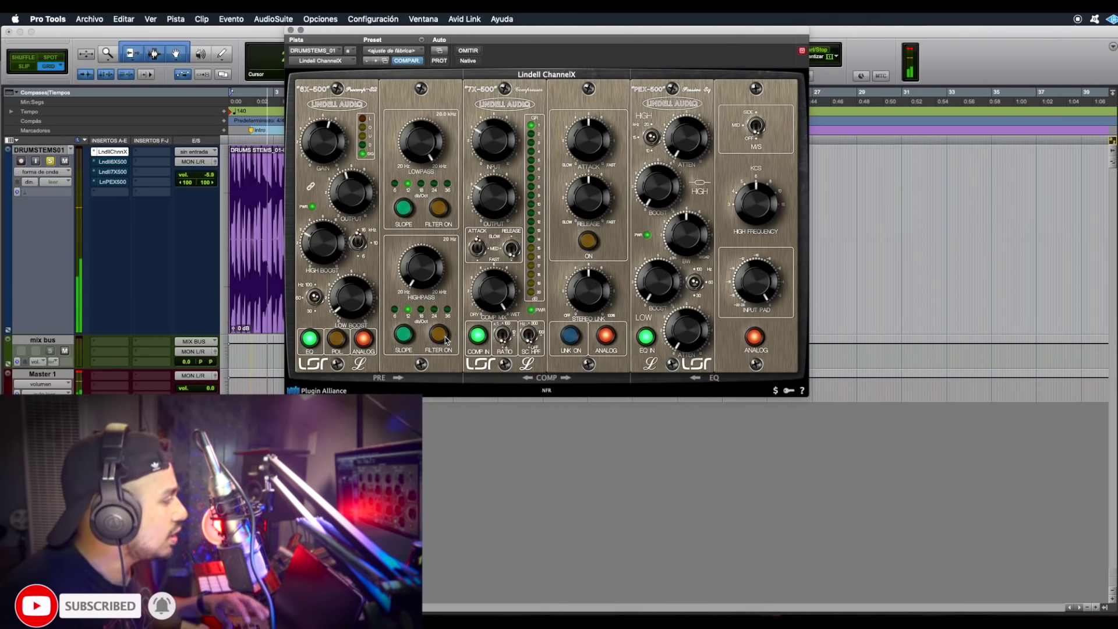
{"action": "left_click", "coordinate": [445, 338]}
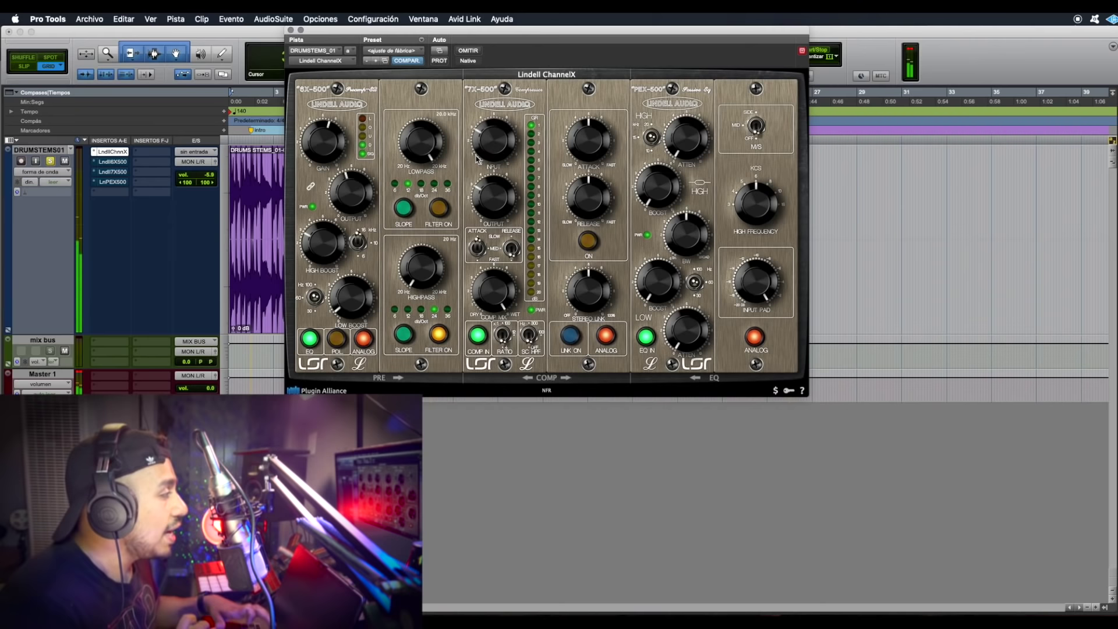
Raise the compressor's input and output to hear heavier compression, and bring the input back down to a low setting
{"action": "left_click_drag", "start_coordinate": [492, 156], "coordinate": [489, 131]}
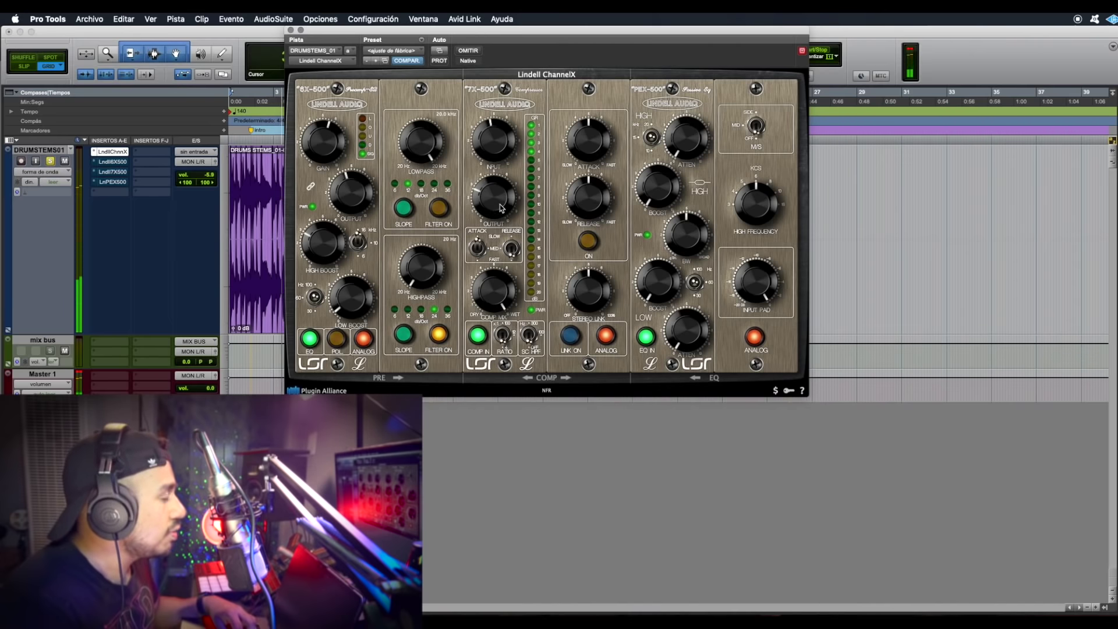
{"action": "left_click", "coordinate": [474, 212]}
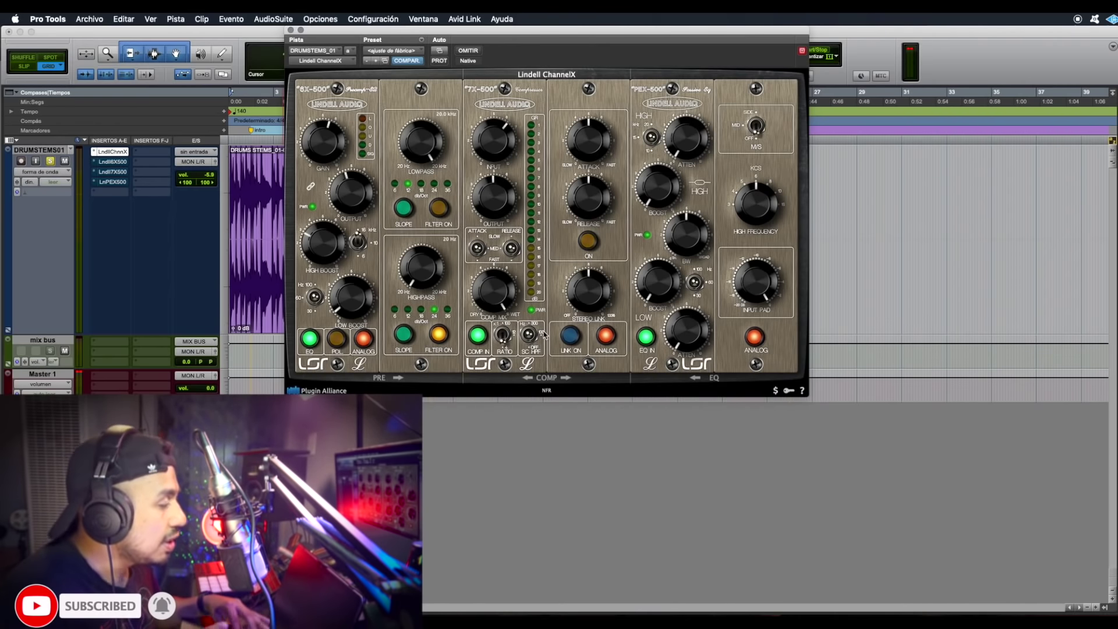
{"action": "left_click_drag", "start_coordinate": [499, 152], "coordinate": [499, 173]}
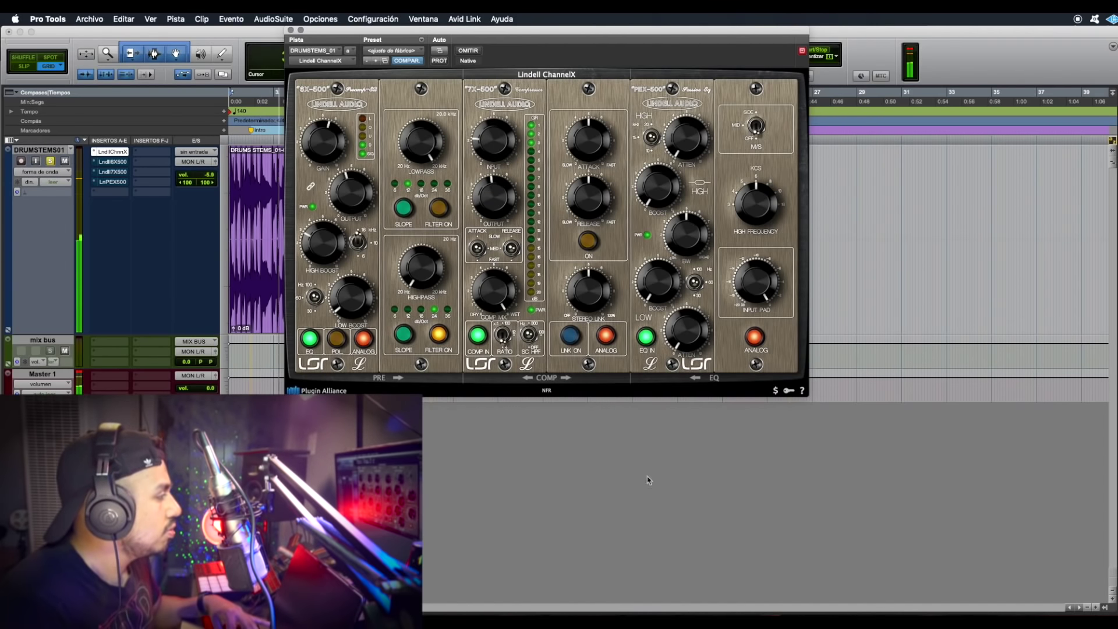
Switch the compressor out and in repeatedly during playback to compare the drums, leaving it engaged
{"action": "left_click", "coordinate": [479, 335]}
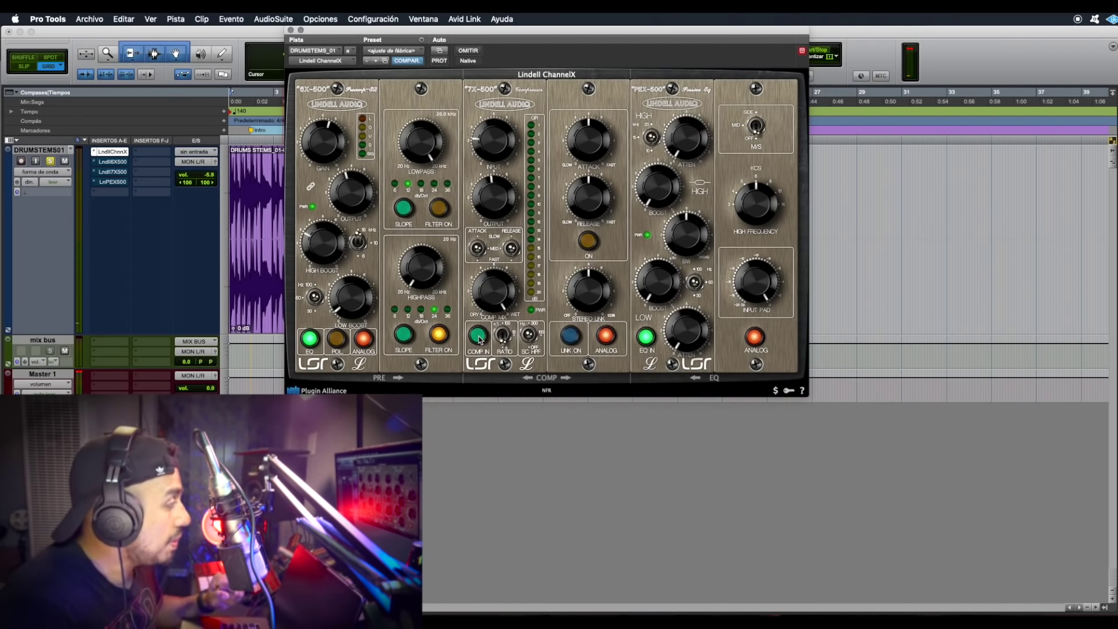
{"action": "left_click", "coordinate": [479, 335]}
{"action": "left_click", "coordinate": [479, 335]}
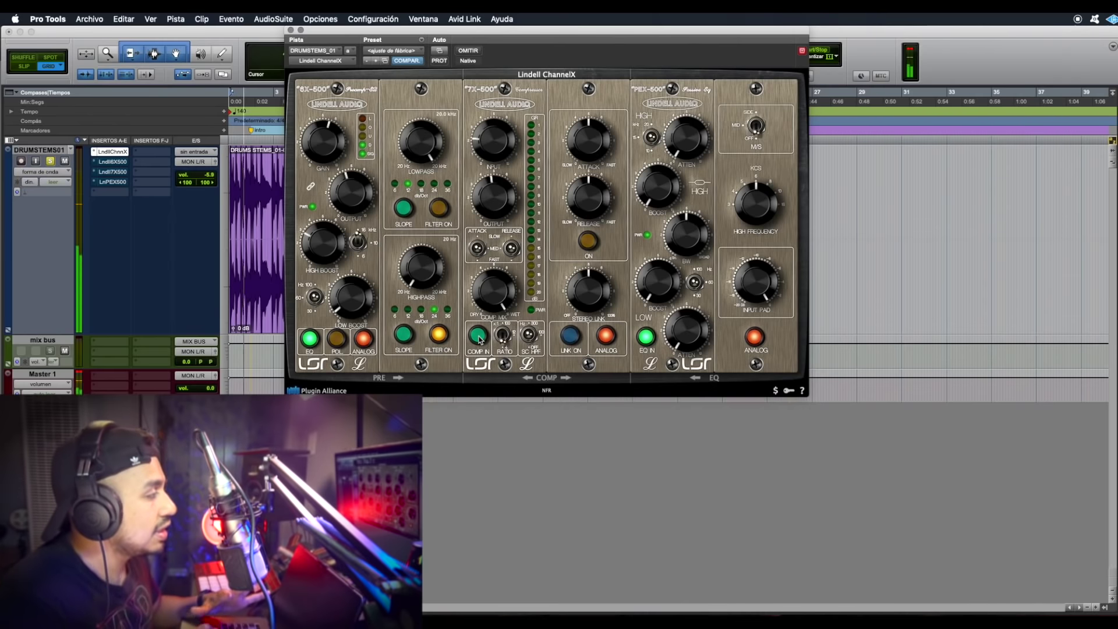
{"action": "left_click", "coordinate": [479, 335]}
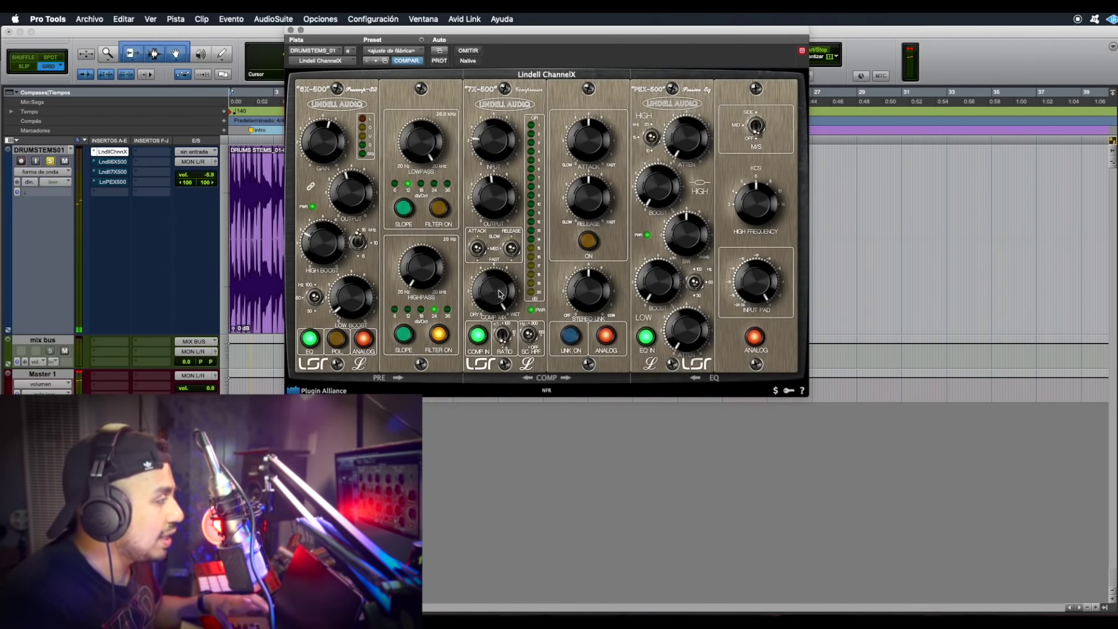
{"action": "left_click", "coordinate": [477, 336]}
{"action": "left_click", "coordinate": [477, 336]}
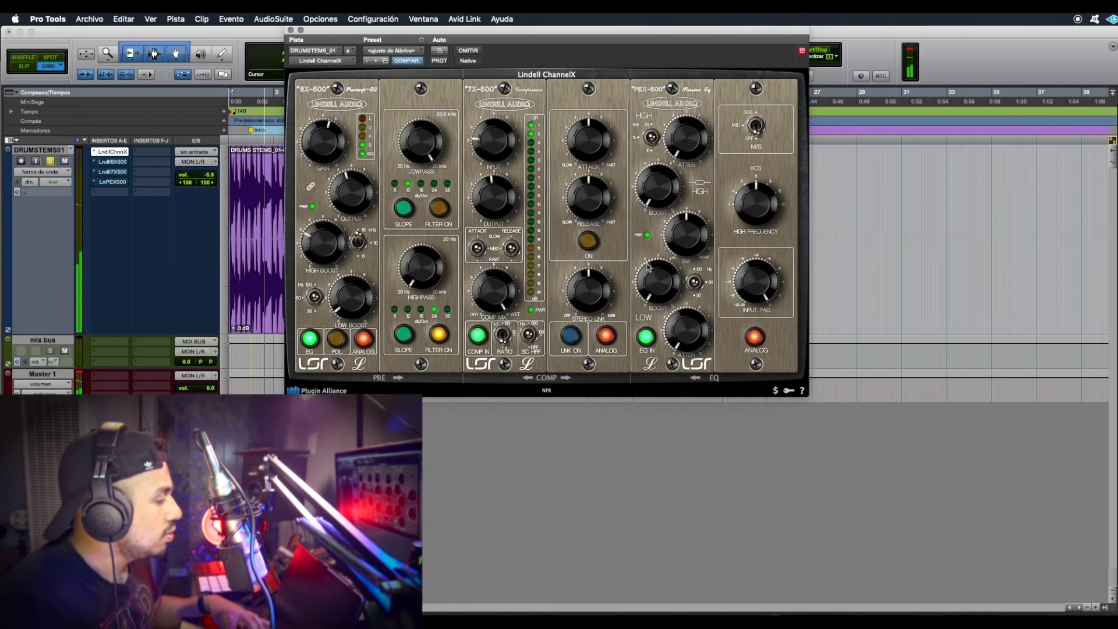
Turn on the compressor's stereo link and its variable attack and release section, and set a faster attack
{"action": "left_click", "coordinate": [570, 336]}
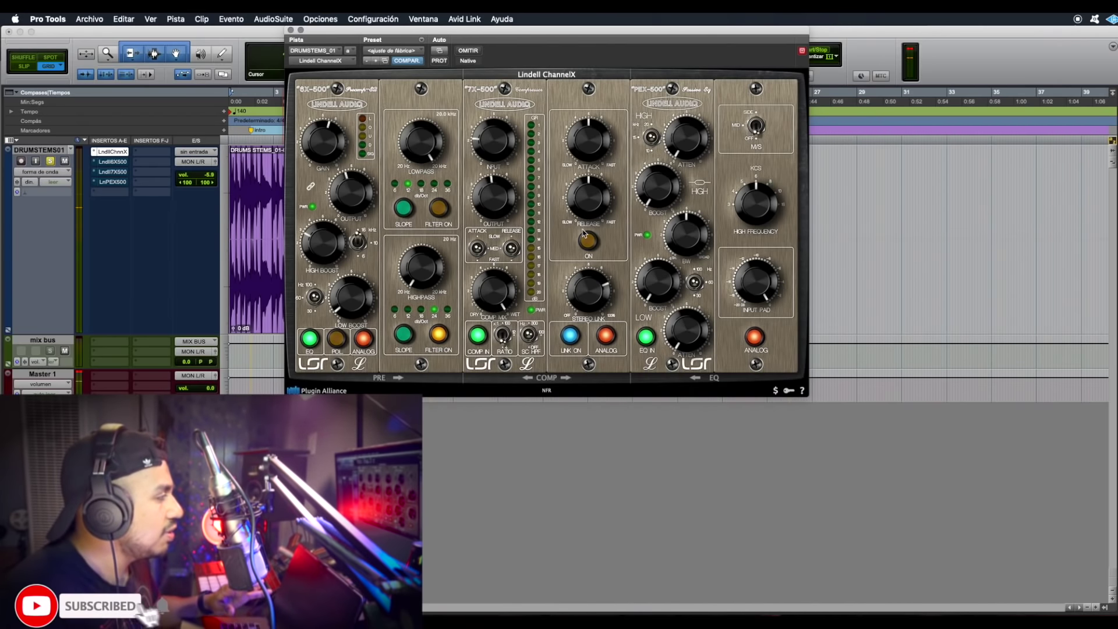
{"action": "left_click_drag", "start_coordinate": [572, 152], "coordinate": [576, 50]}
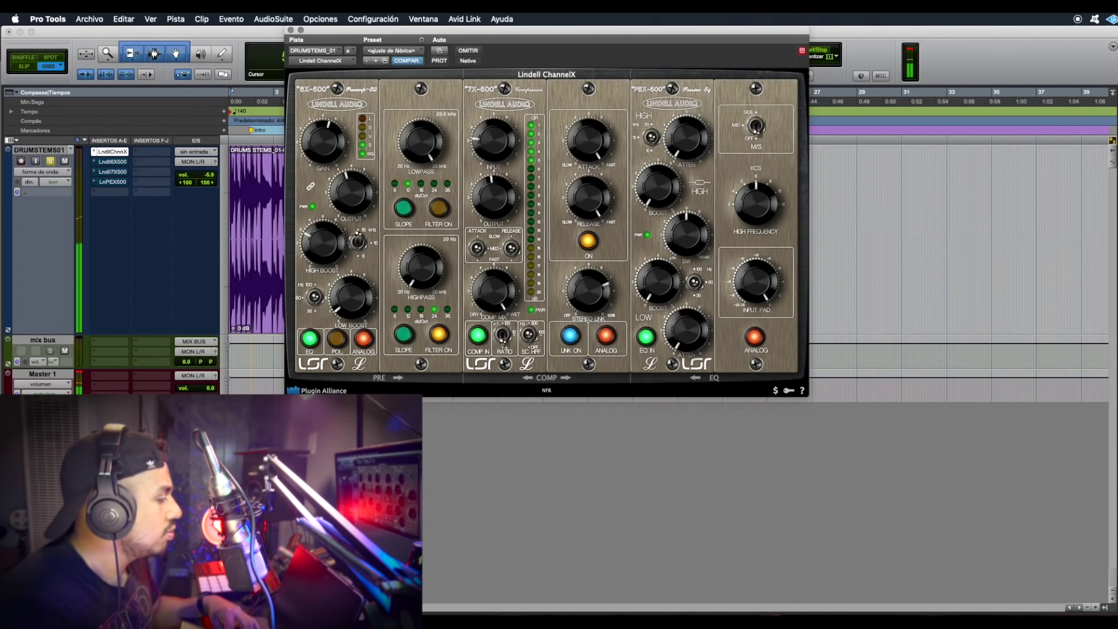
{"action": "key", "text": "super+Tab"}
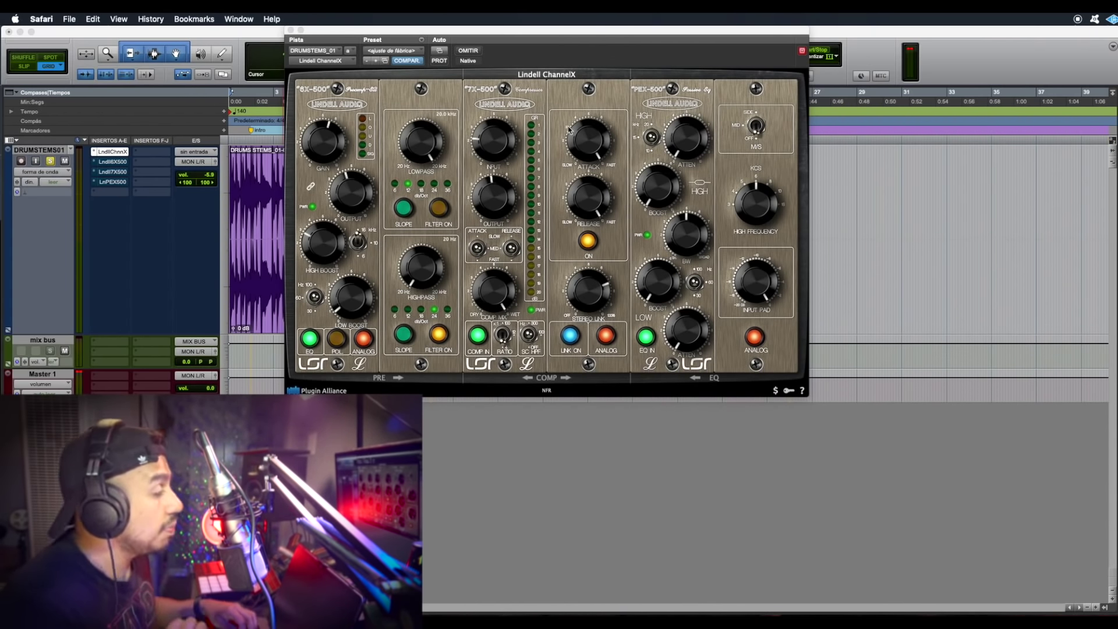
{"action": "left_click_drag", "start_coordinate": [574, 133], "coordinate": [601, 195]}
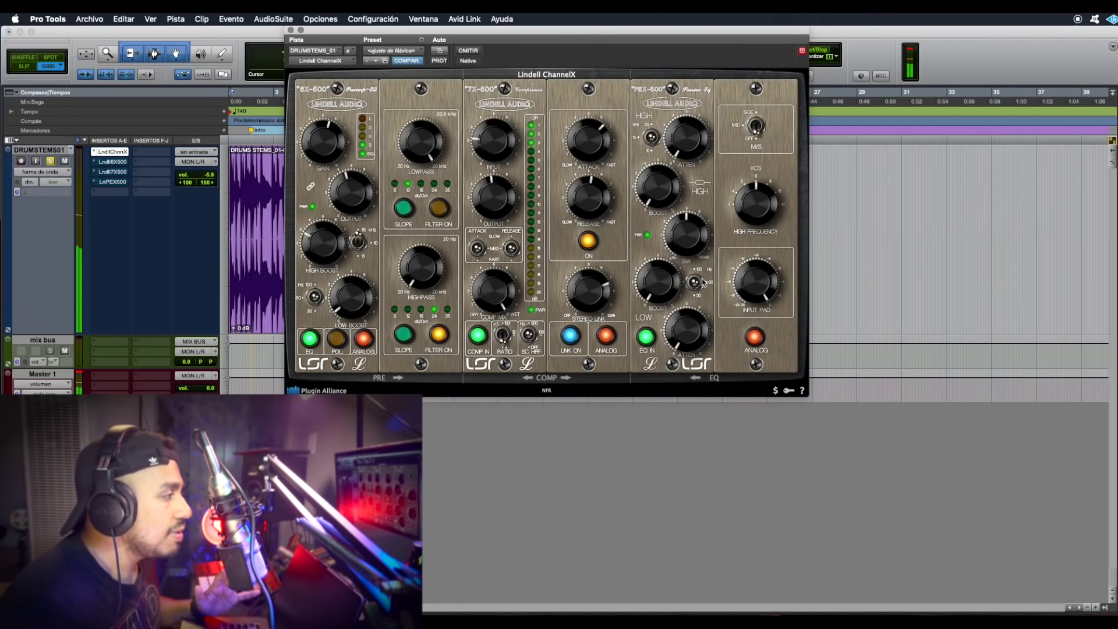
Adjust the equalizer's low boost during playback and try the M/S switch
{"action": "left_click", "coordinate": [651, 267]}
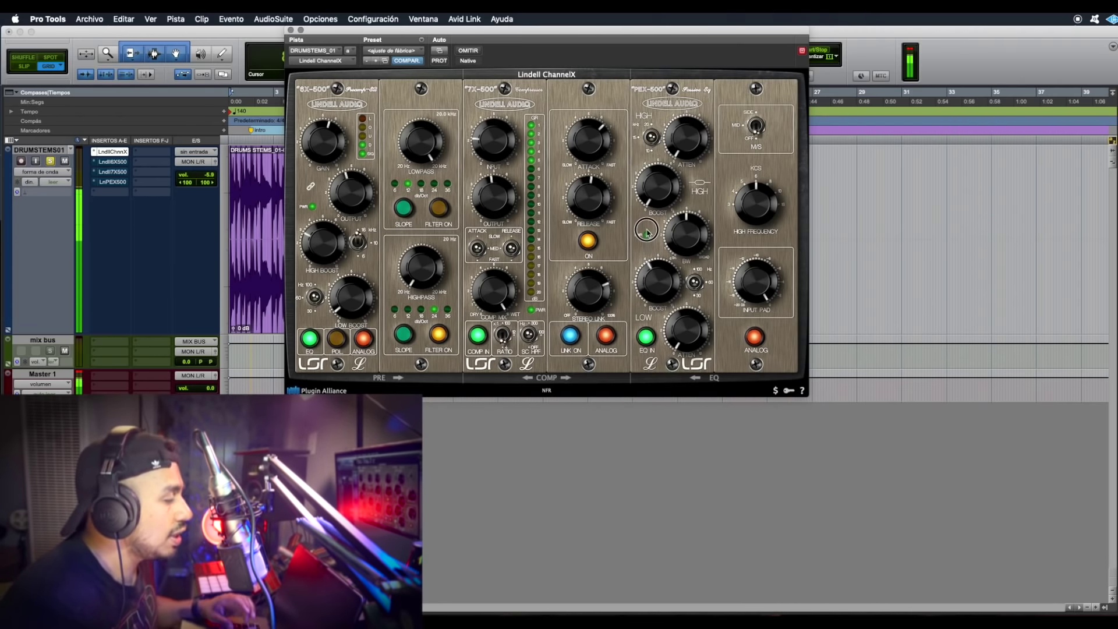
{"action": "left_click", "coordinate": [648, 238]}
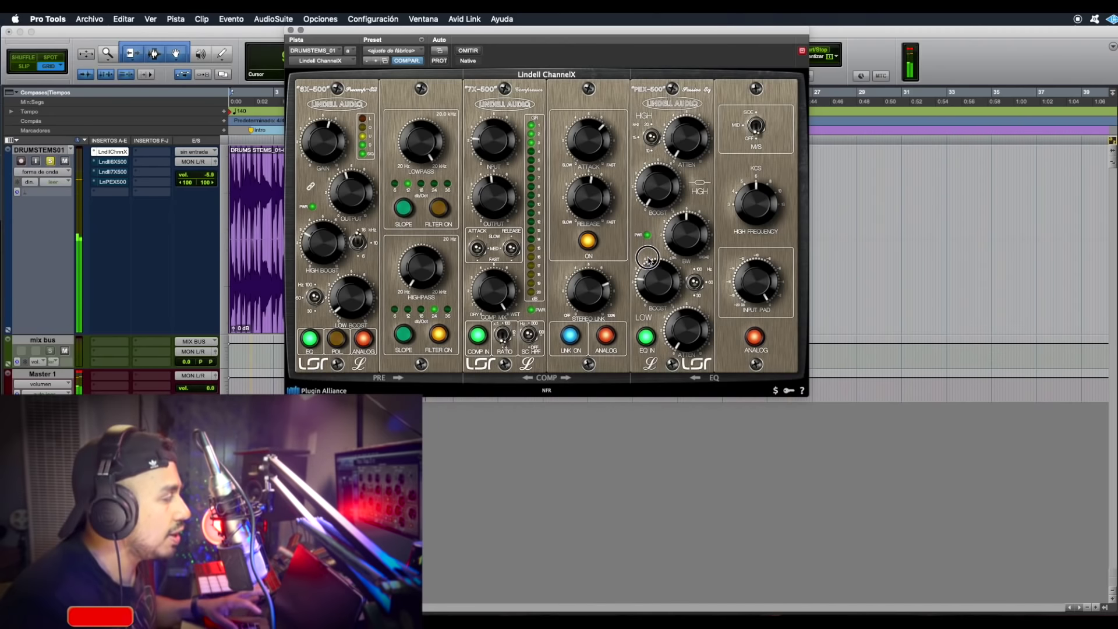
{"action": "left_click_drag", "start_coordinate": [648, 270], "coordinate": [650, 277]}
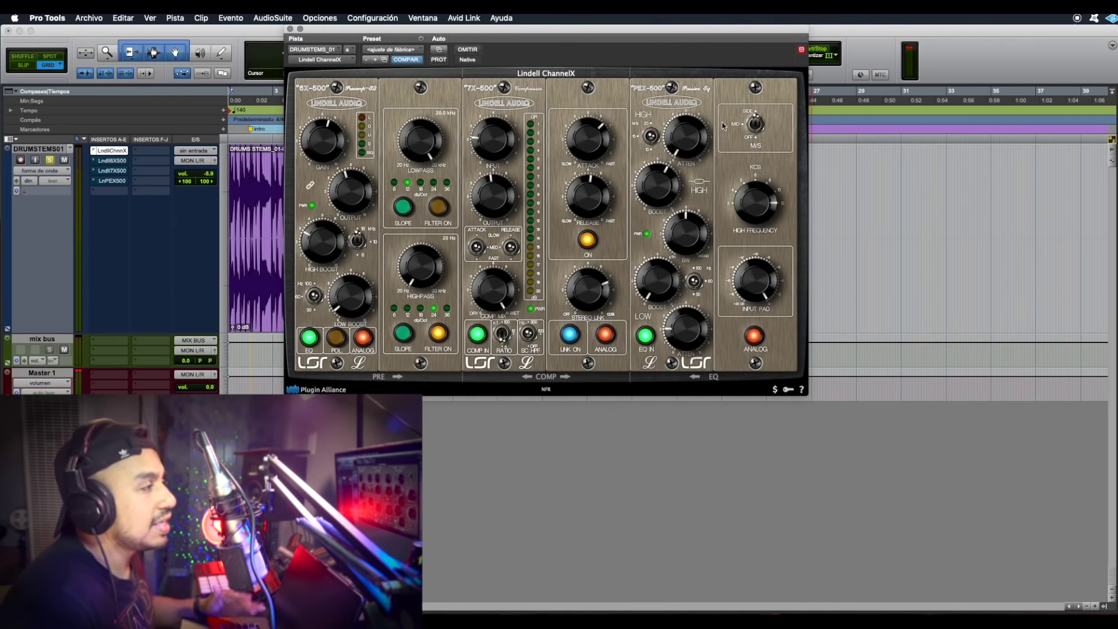
{"action": "left_click", "coordinate": [760, 124]}
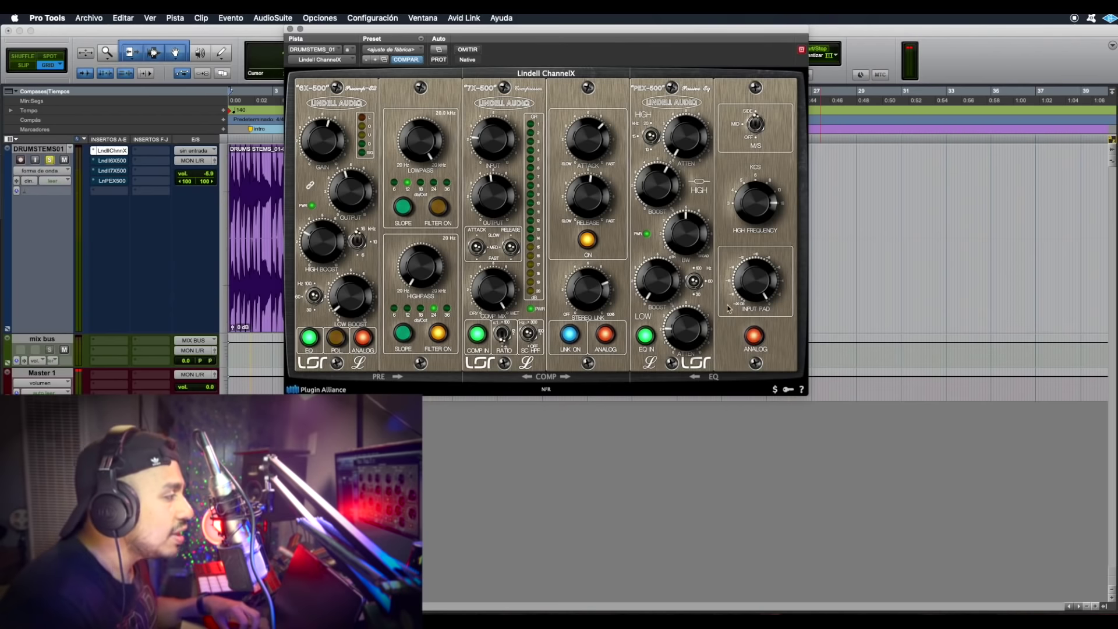
Fine-tune the equalizer's lowest low-band knob and flip the M/S switch through its positions to hear the modes on the drums
{"action": "left_click_drag", "start_coordinate": [687, 327], "coordinate": [687, 324]}
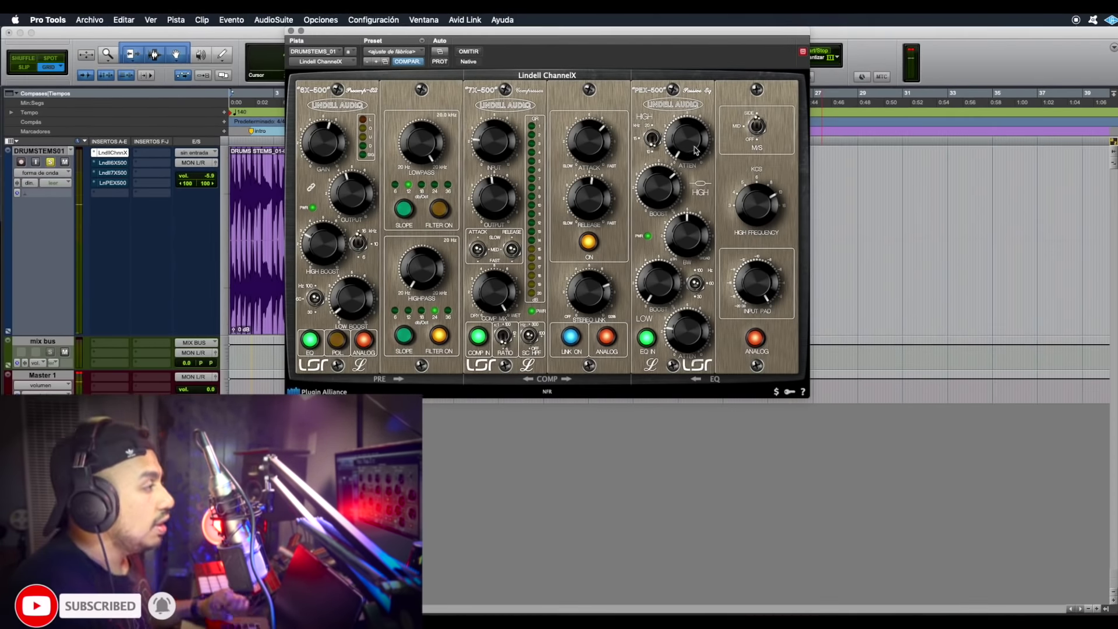
{"action": "key", "text": "space"}
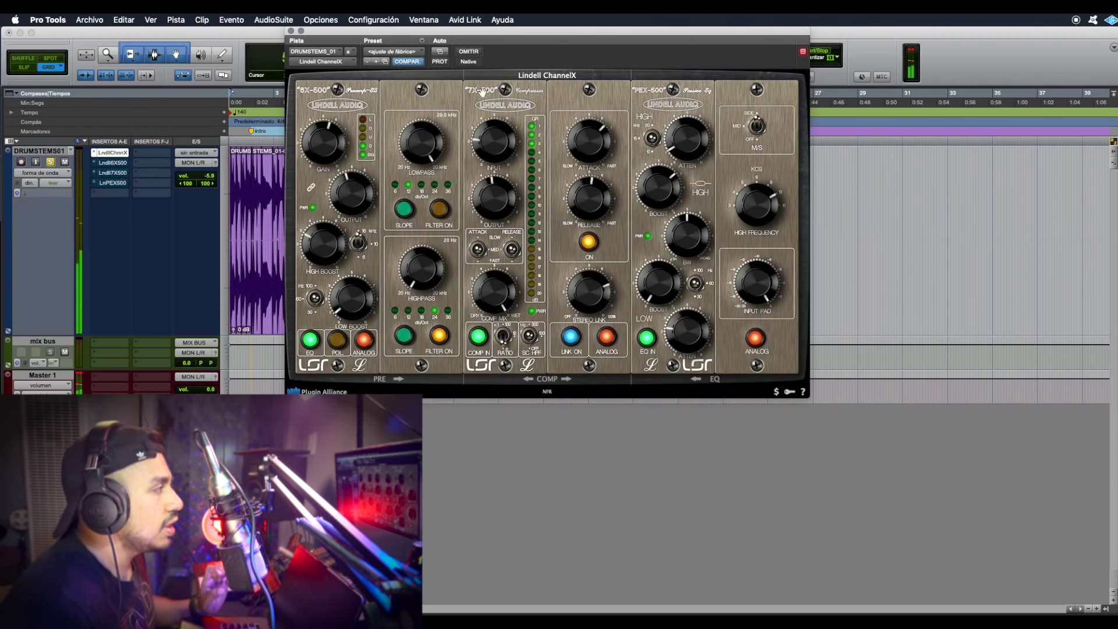
{"action": "left_click", "coordinate": [758, 123]}
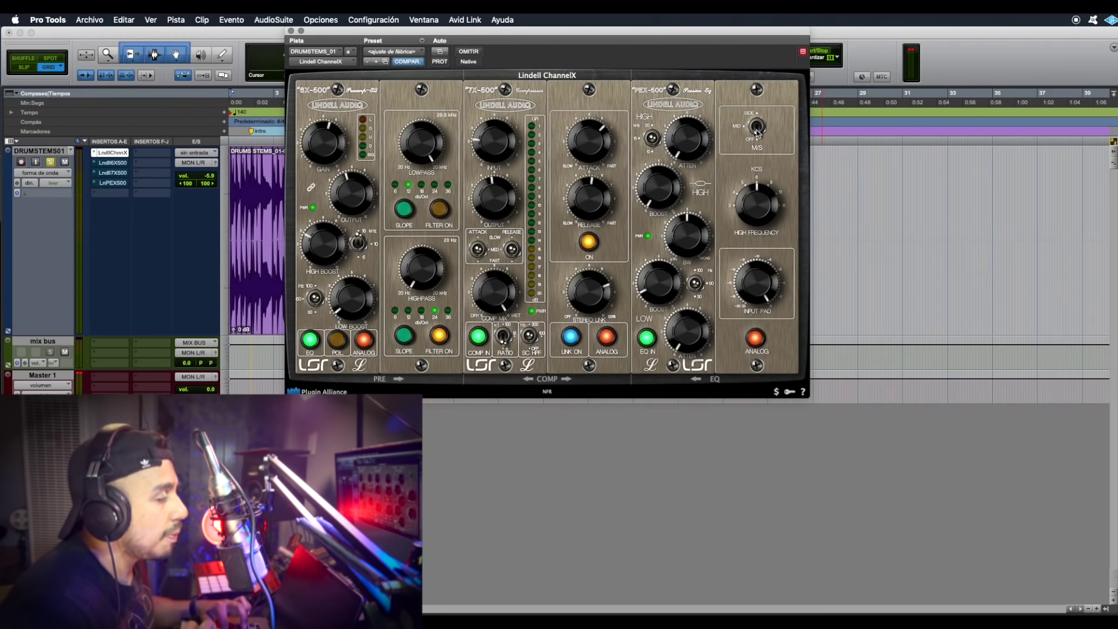
{"action": "left_click", "coordinate": [756, 129]}
{"action": "left_click", "coordinate": [757, 131]}
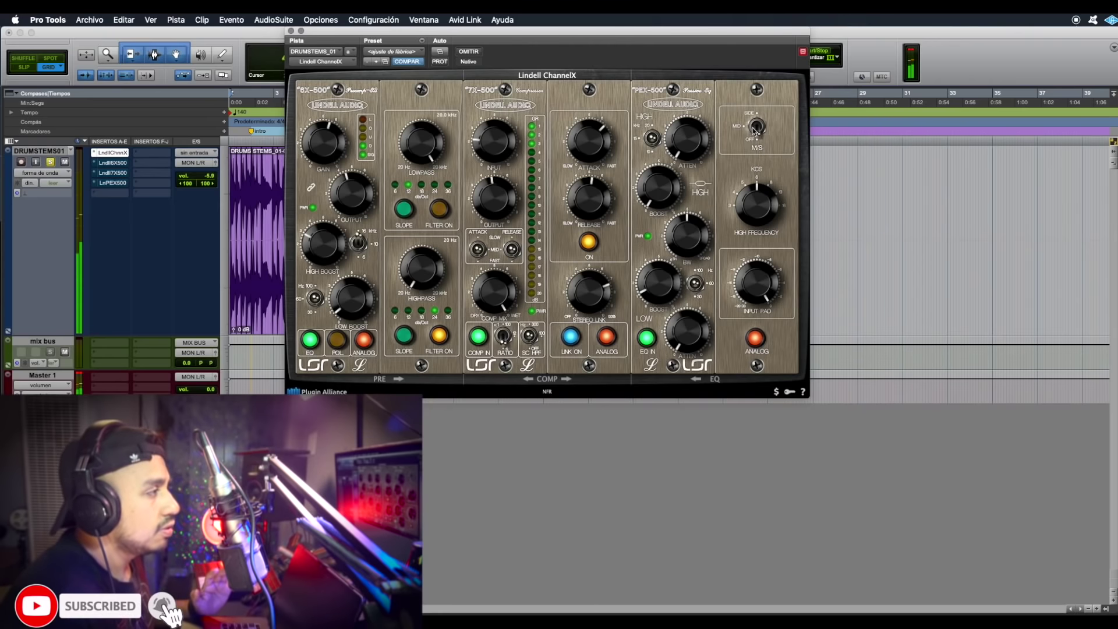
{"action": "left_click", "coordinate": [755, 129]}
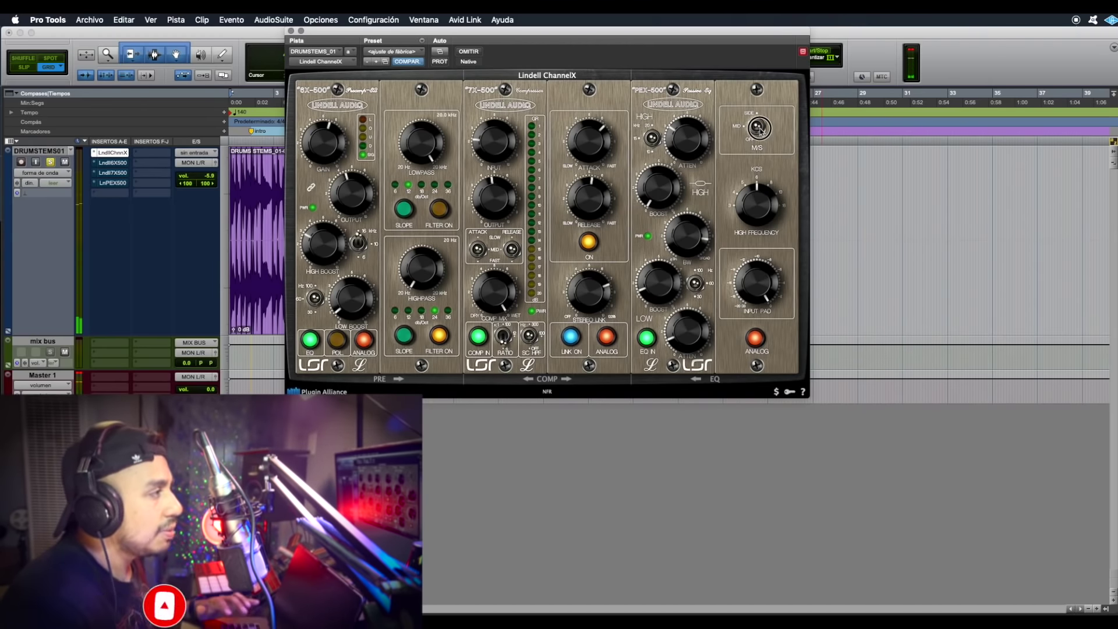
{"action": "left_click", "coordinate": [762, 115]}
{"action": "left_click", "coordinate": [757, 121]}
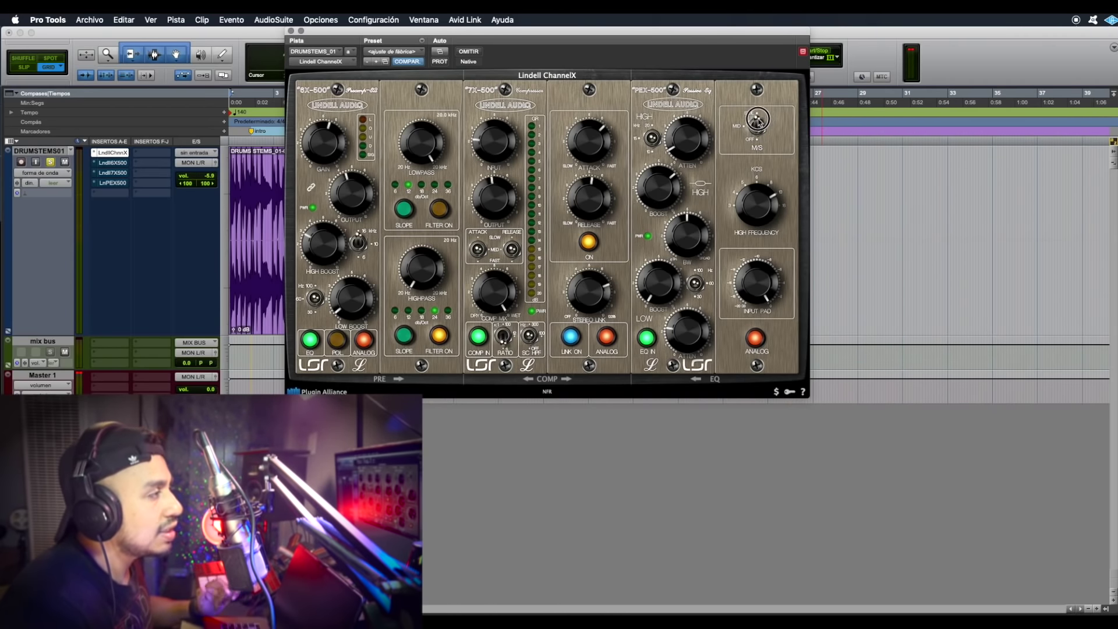
{"action": "left_click", "coordinate": [758, 132]}
{"action": "left_click", "coordinate": [757, 124]}
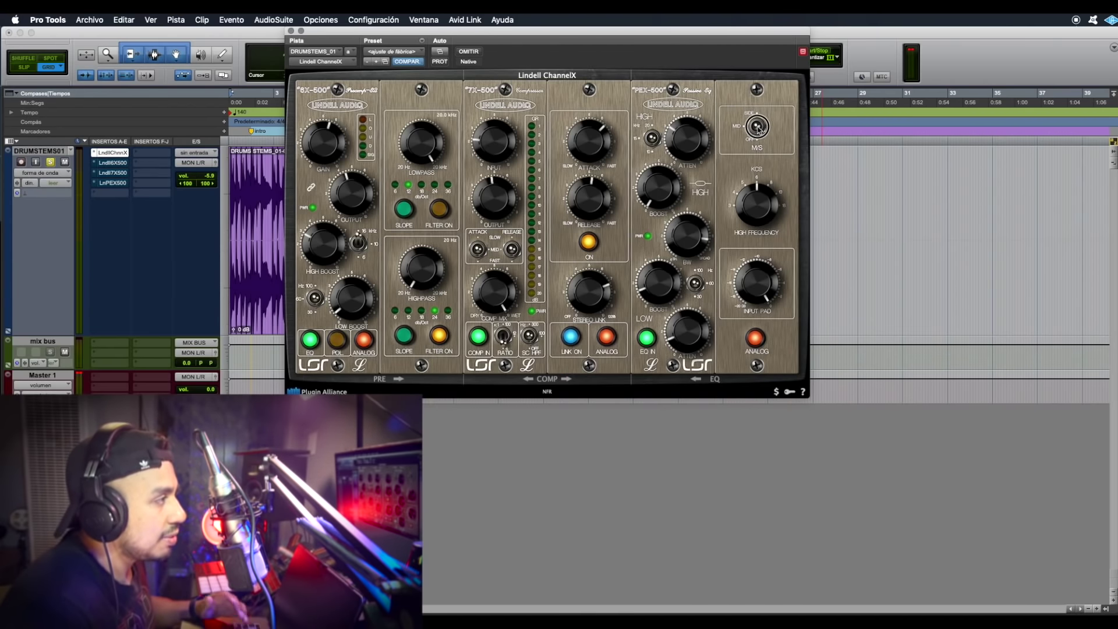
{"action": "left_click", "coordinate": [755, 122]}
{"action": "left_click", "coordinate": [756, 122]}
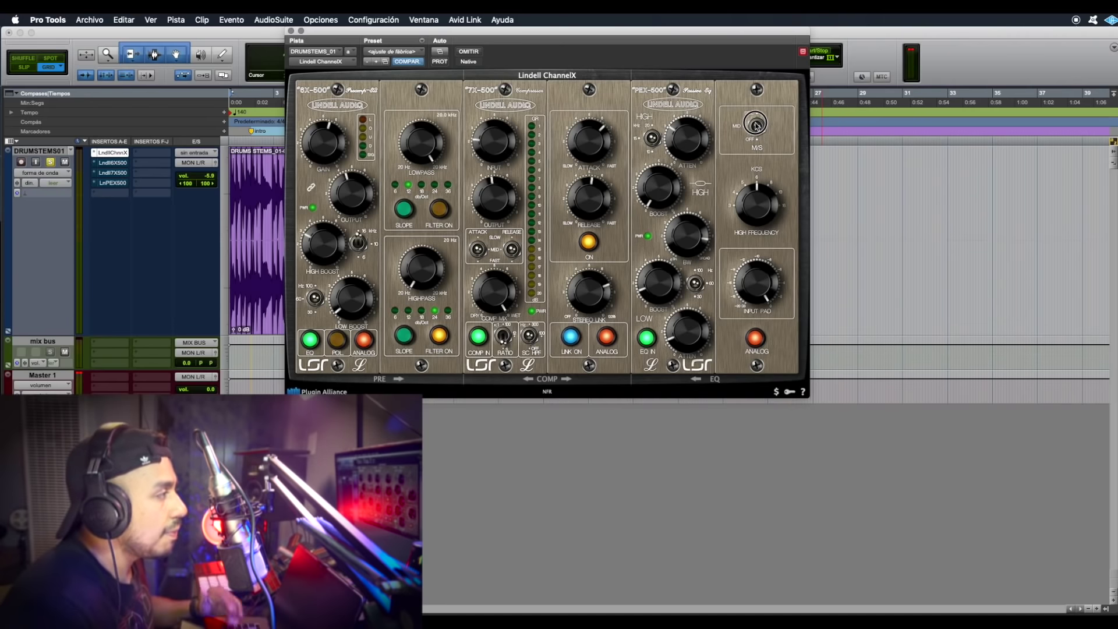
{"action": "left_click", "coordinate": [756, 125]}
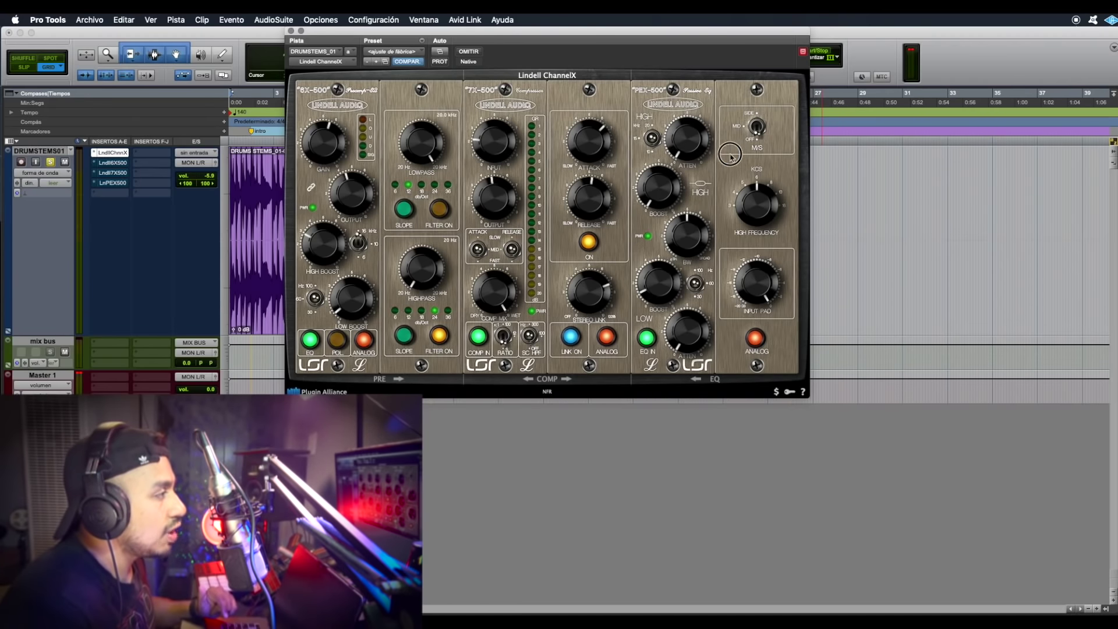
{"action": "left_click", "coordinate": [758, 128]}
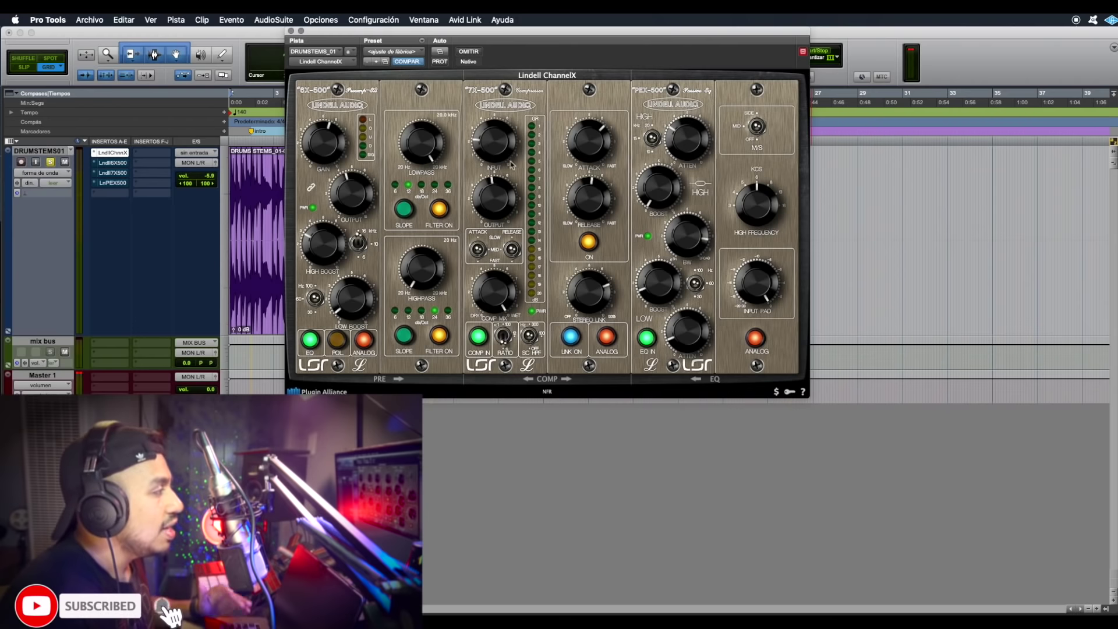
Turn off the preamp's lowpass filter and compare the drums with the whole plug-in bypassed and active, leaving it active
{"action": "left_click", "coordinate": [434, 209]}
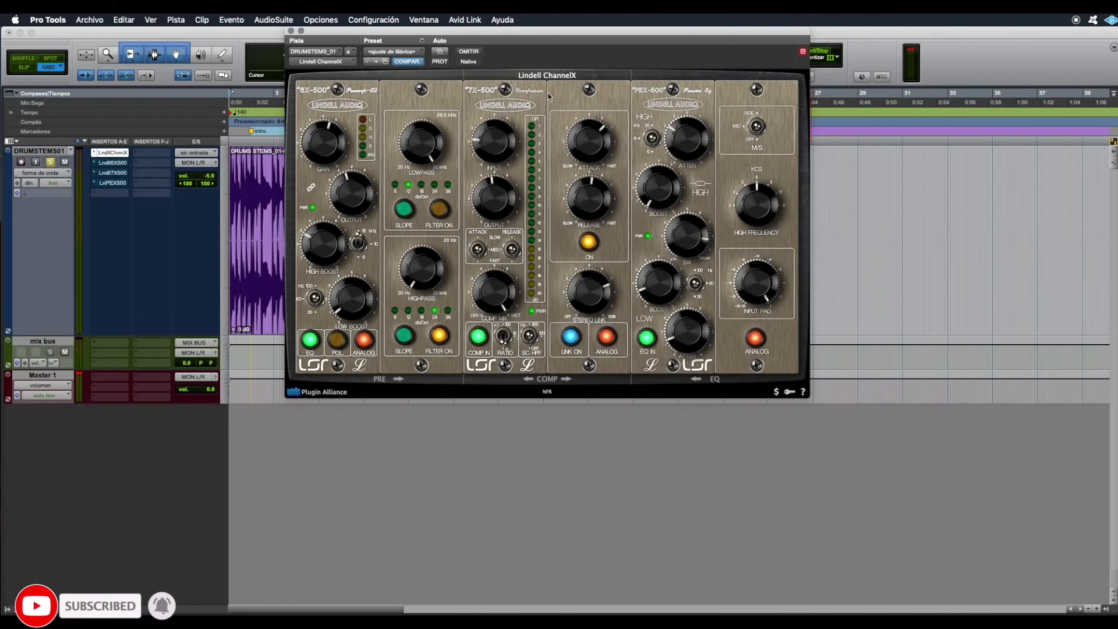
{"action": "key", "text": "space"}
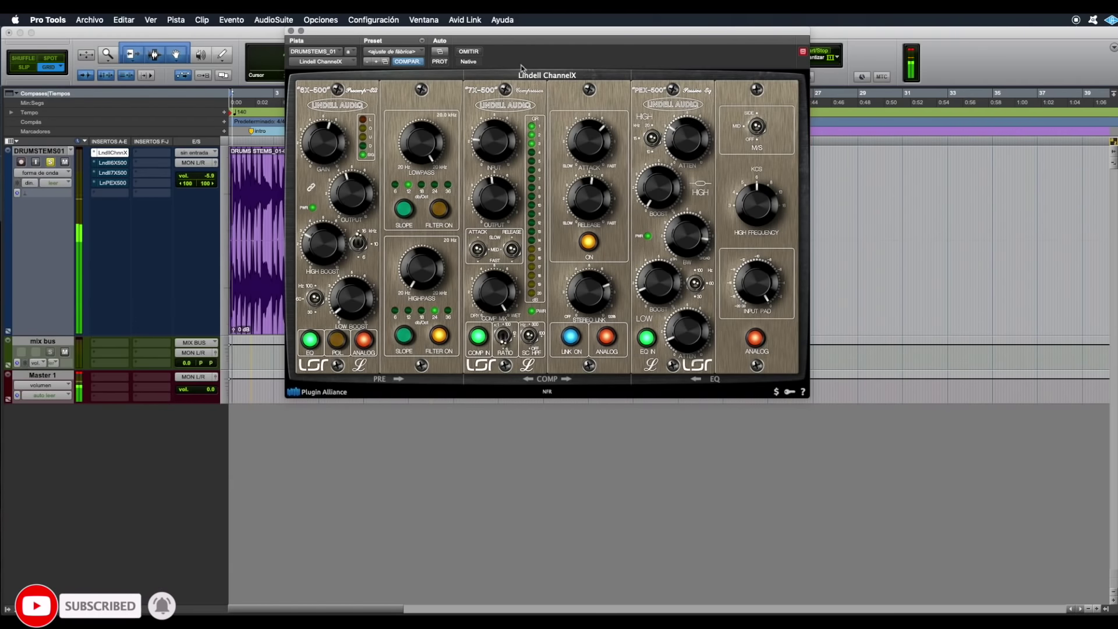
{"action": "left_click", "coordinate": [466, 51]}
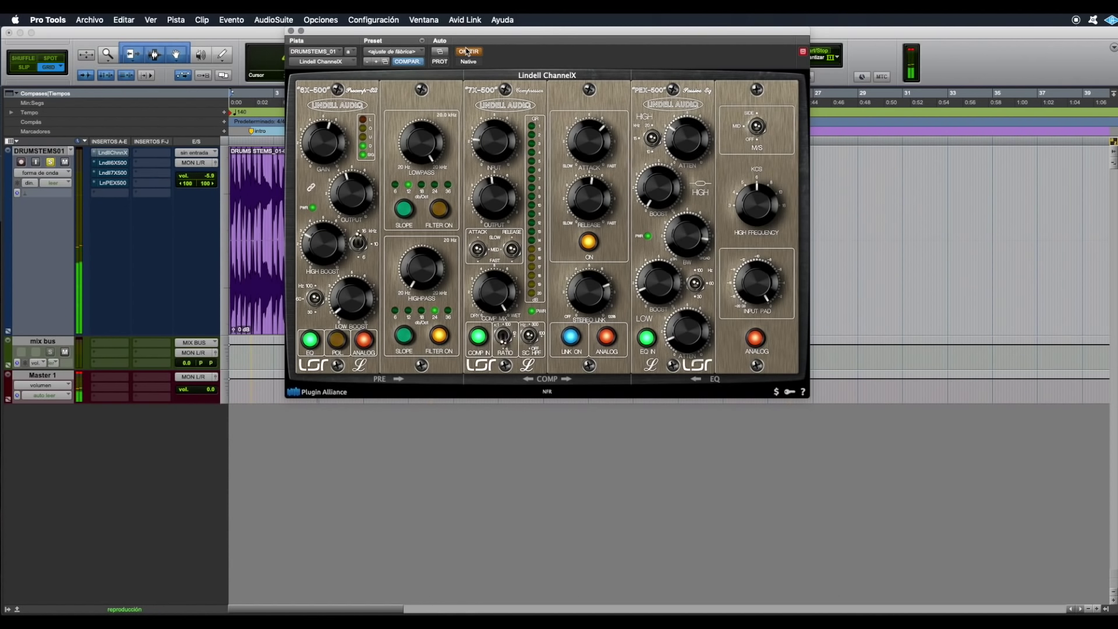
{"action": "left_click", "coordinate": [467, 51]}
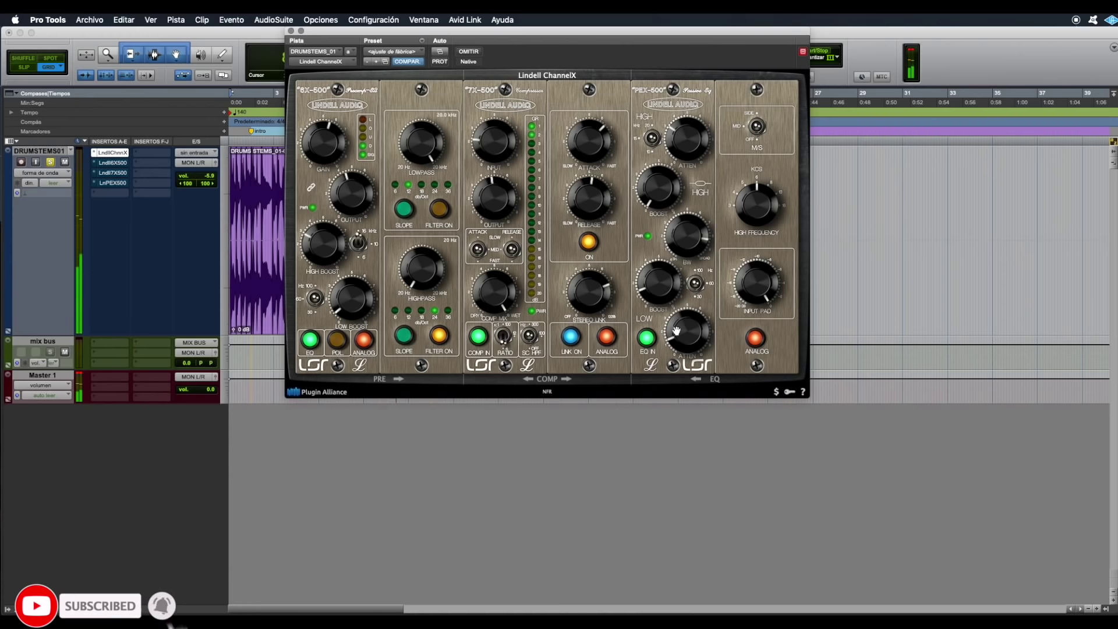
{"action": "left_click", "coordinate": [658, 293]}
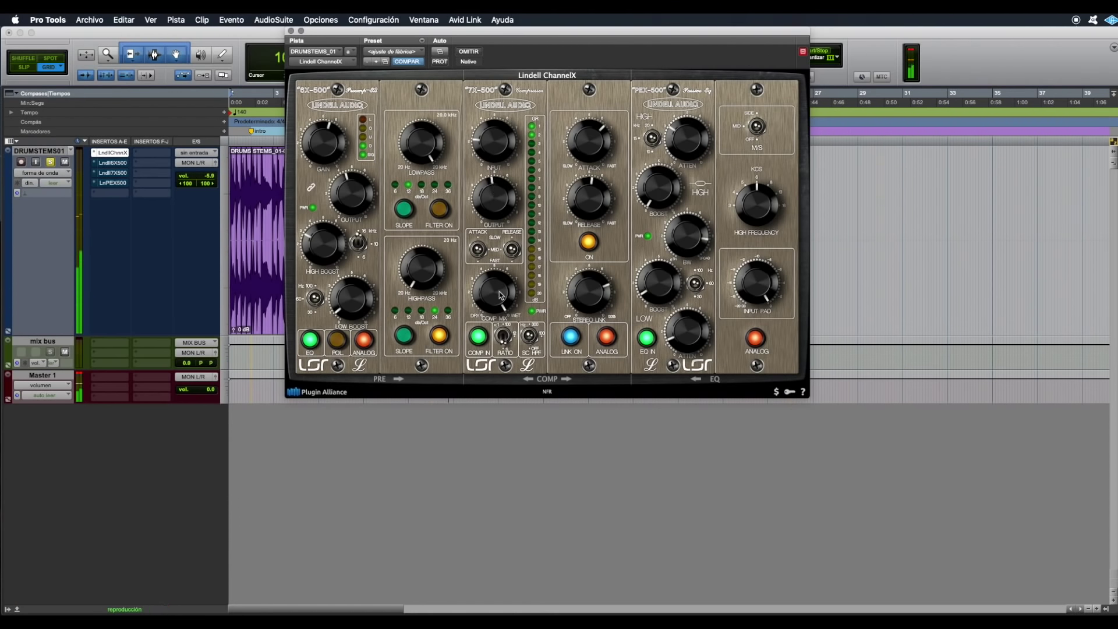
{"action": "left_click", "coordinate": [515, 353]}
{"action": "key", "text": "space"}
{"action": "key", "text": "space"}
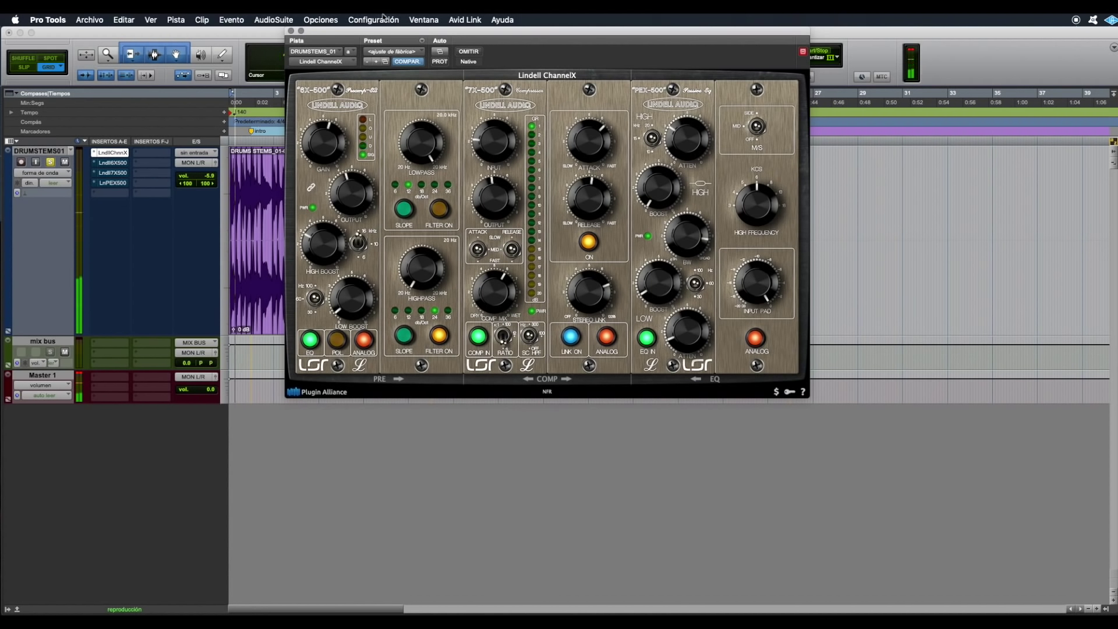
{"action": "left_click", "coordinate": [469, 51]}
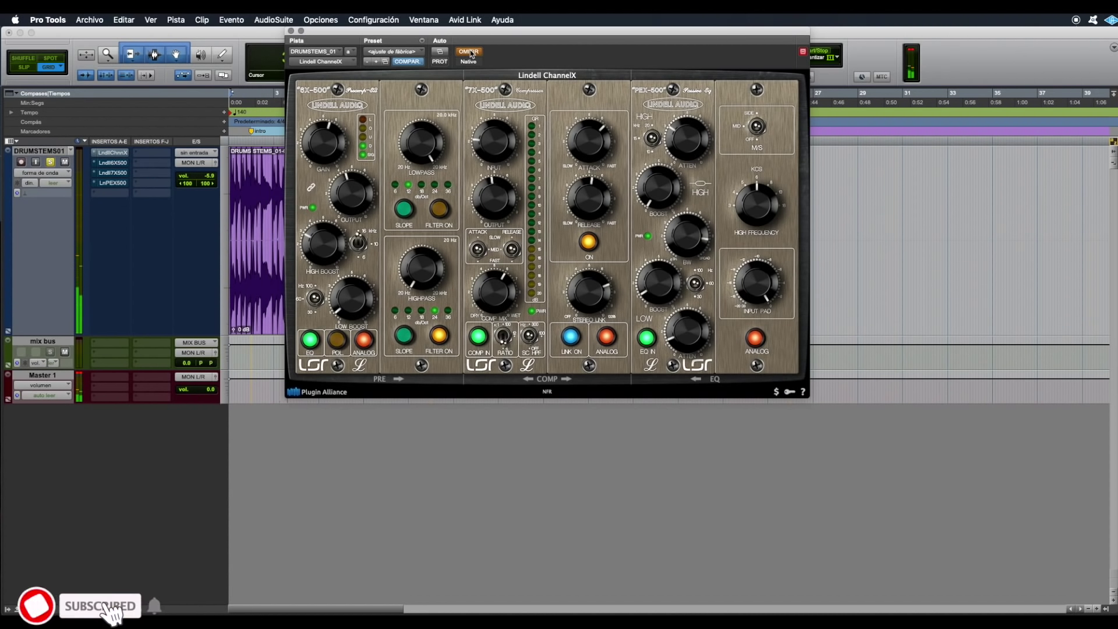
{"action": "left_click", "coordinate": [469, 52]}
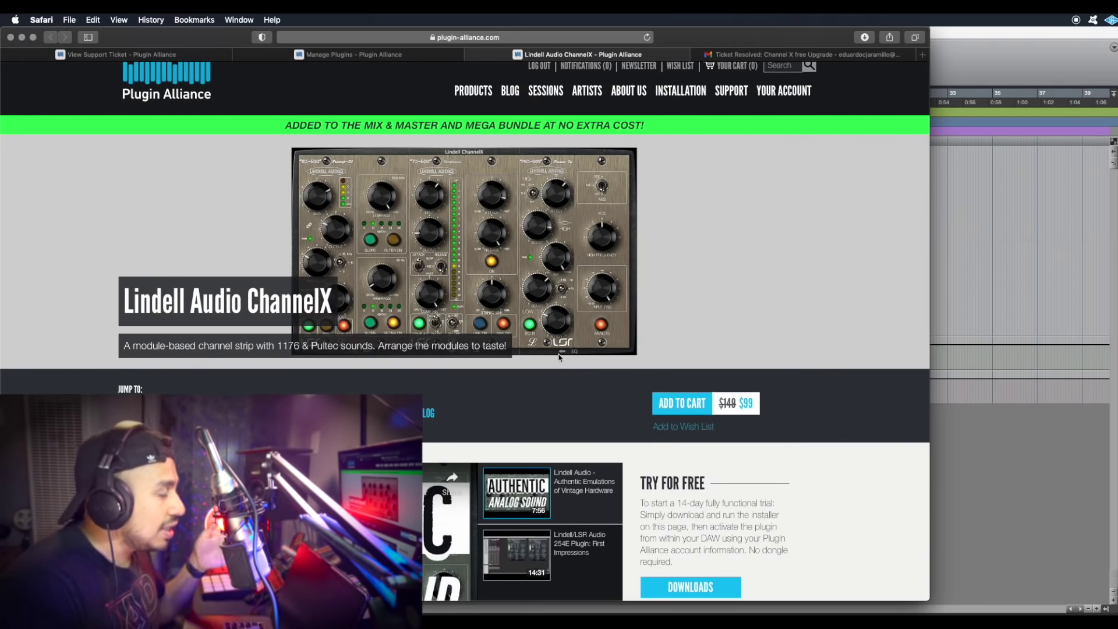
Read the Overview on the Lindell Audio ChannelX product page in Safari, highlighting the opening line and the discounted-upgrade paragraph
{"action": "scroll", "coordinate": [559, 357], "scroll_direction": "down", "scroll_amount": 2}
{"action": "scroll", "coordinate": [558, 357], "scroll_direction": "down", "scroll_amount": 10}
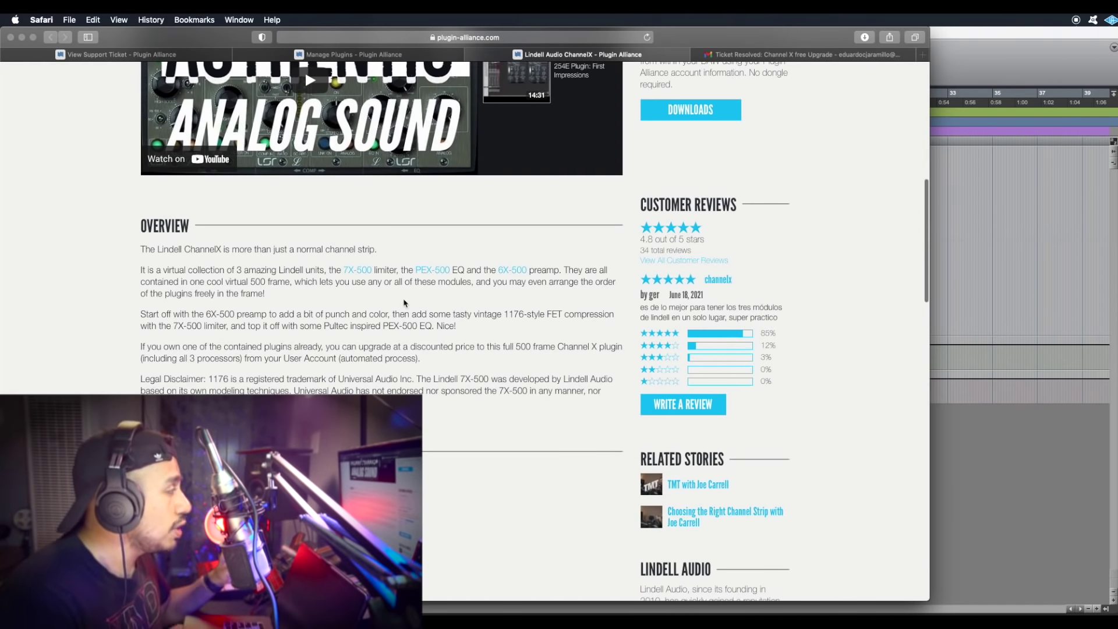
{"action": "left_click_drag", "start_coordinate": [280, 250], "coordinate": [307, 250]}
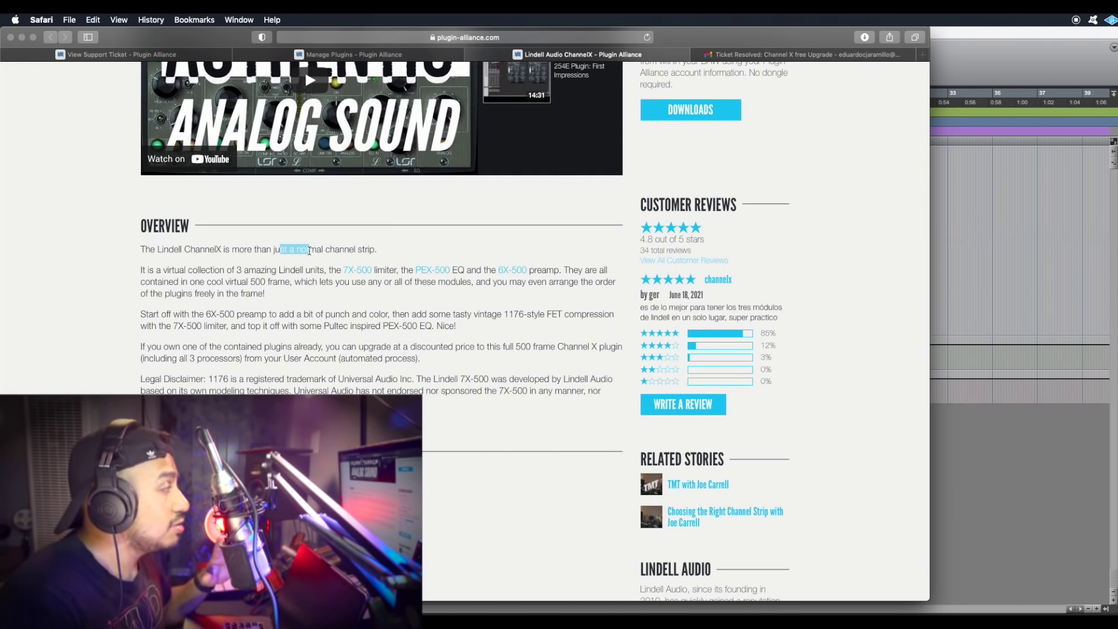
{"action": "triple_click", "coordinate": [308, 250]}
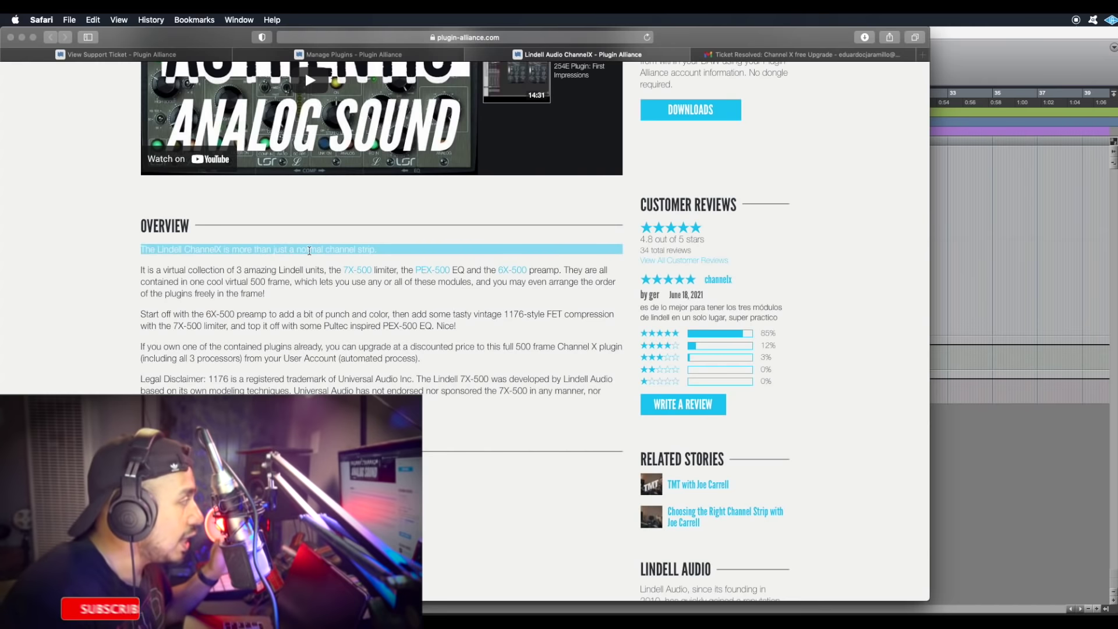
{"action": "left_click", "coordinate": [309, 250]}
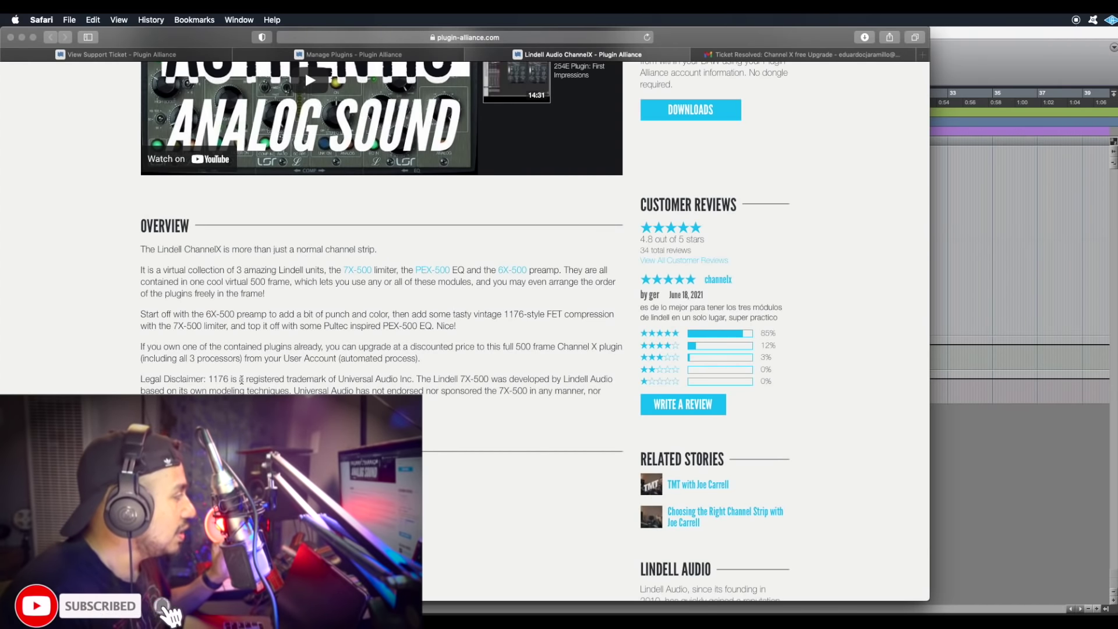
{"action": "left_click_drag", "start_coordinate": [193, 346], "coordinate": [558, 346]}
{"action": "left_click", "coordinate": [329, 345]}
{"action": "scroll", "coordinate": [557, 346], "scroll_direction": "up", "scroll_amount": 10}
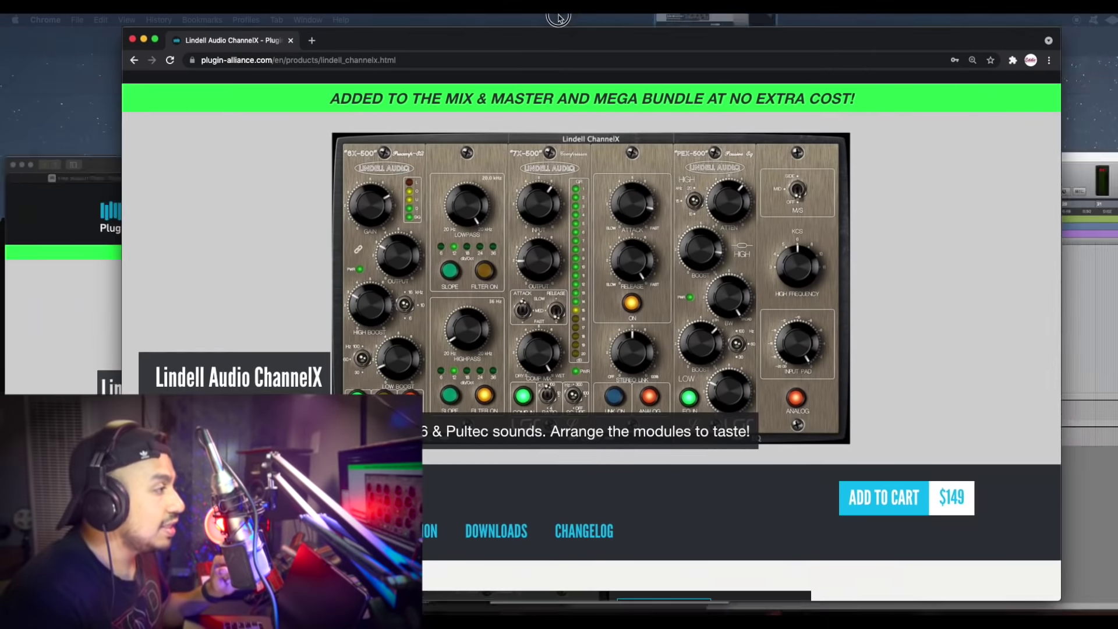
Move the Chrome window with the ChannelX product page to view its regular price, and close it to return to Safari
{"action": "left_click_drag", "start_coordinate": [560, 41], "coordinate": [453, 51]}
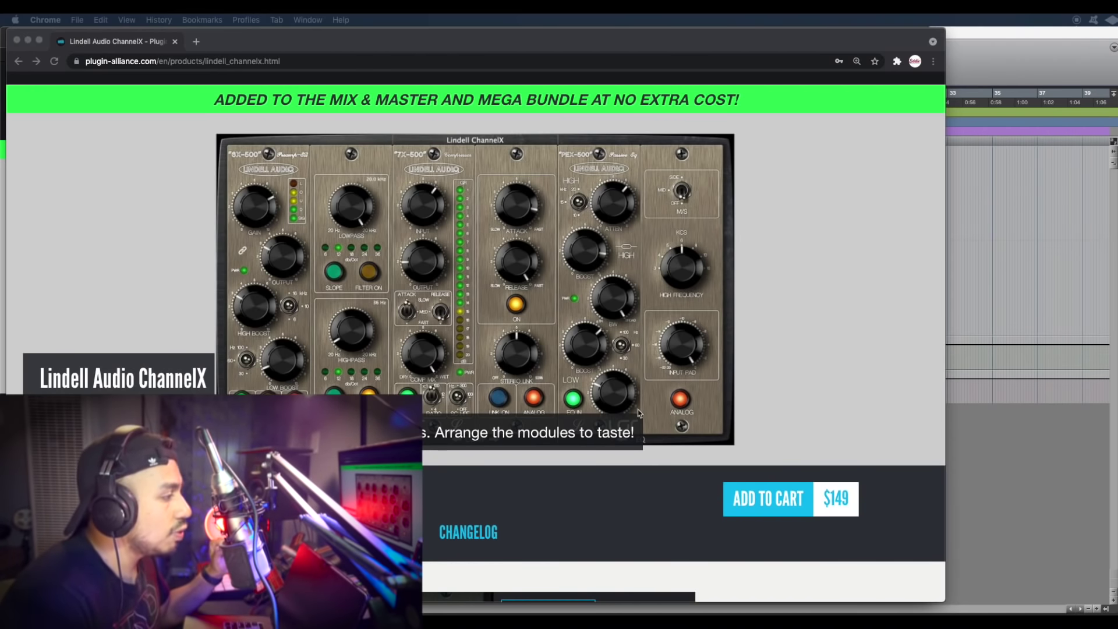
{"action": "left_click", "coordinate": [17, 40]}
{"action": "scroll", "coordinate": [774, 402], "scroll_direction": "down", "scroll_amount": 1}
{"action": "left_click", "coordinate": [773, 403]}
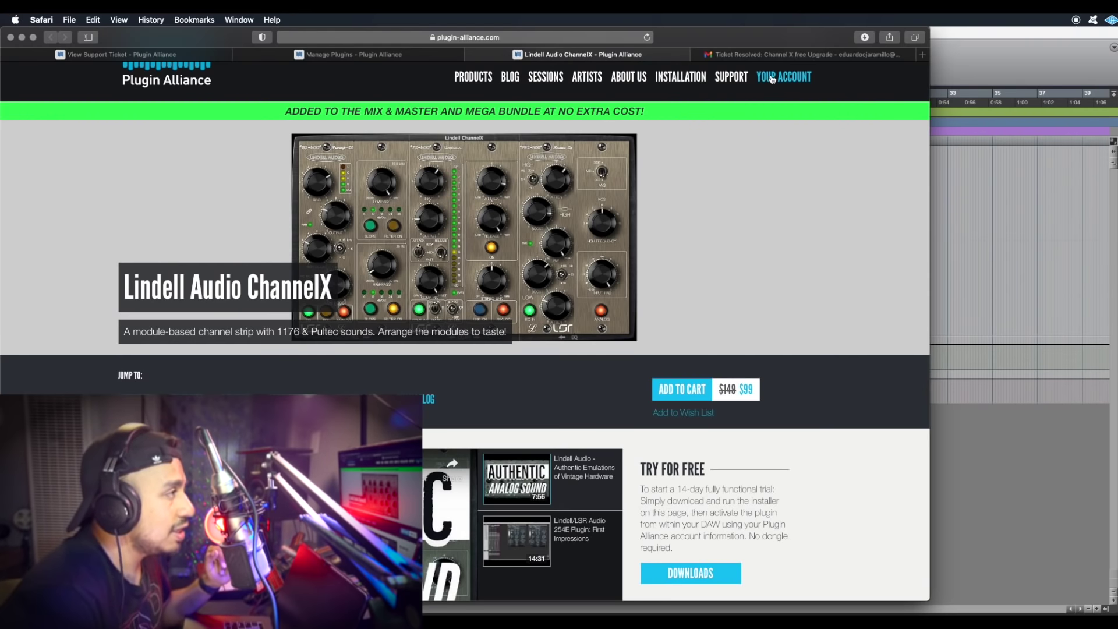
Open a new tech support ticket from the Plugin Alliance account page and look through its host and plugin fields
{"action": "scroll", "coordinate": [773, 78], "scroll_direction": "up", "scroll_amount": 2}
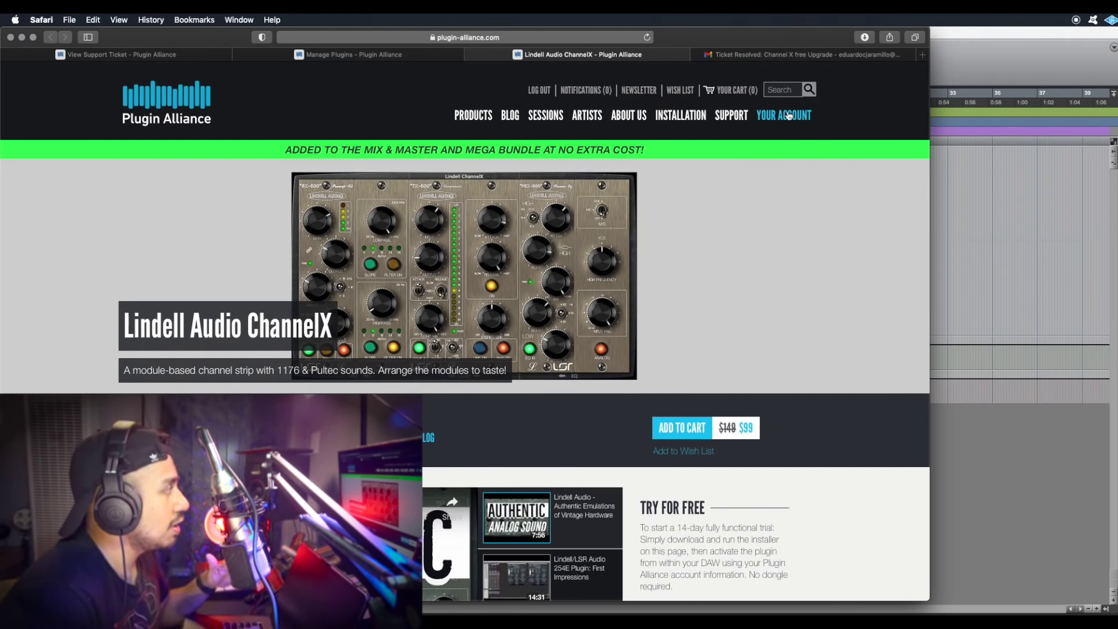
{"action": "left_click", "coordinate": [787, 116]}
{"action": "scroll", "coordinate": [403, 386], "scroll_direction": "down", "scroll_amount": 10}
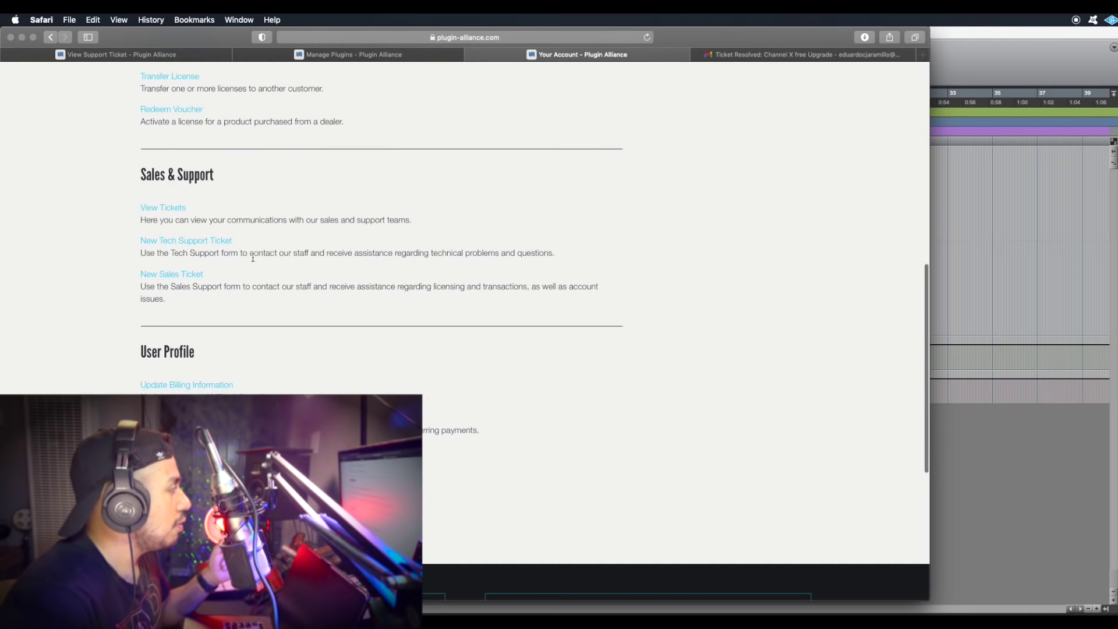
{"action": "left_click", "coordinate": [223, 242]}
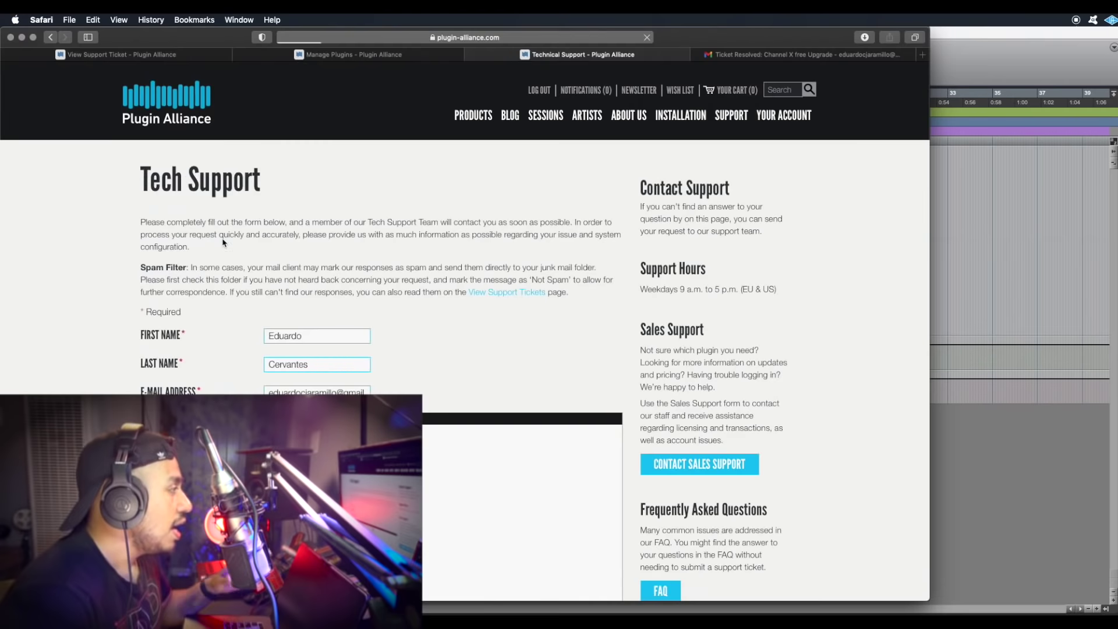
{"action": "scroll", "coordinate": [438, 417], "scroll_direction": "down", "scroll_amount": 10}
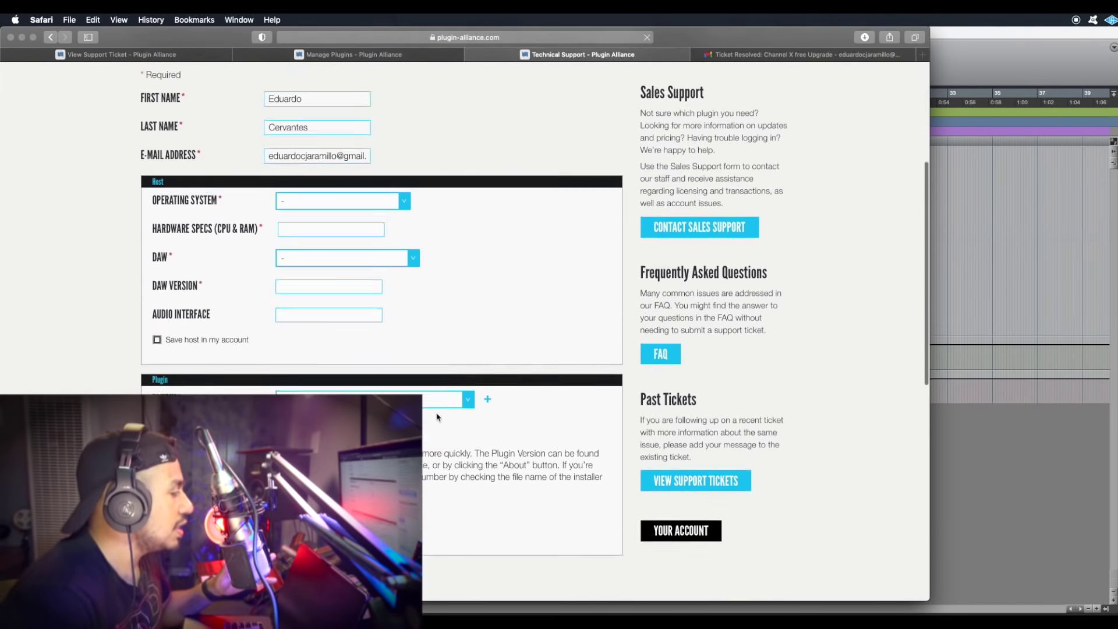
{"action": "scroll", "coordinate": [436, 413], "scroll_direction": "up", "scroll_amount": 4}
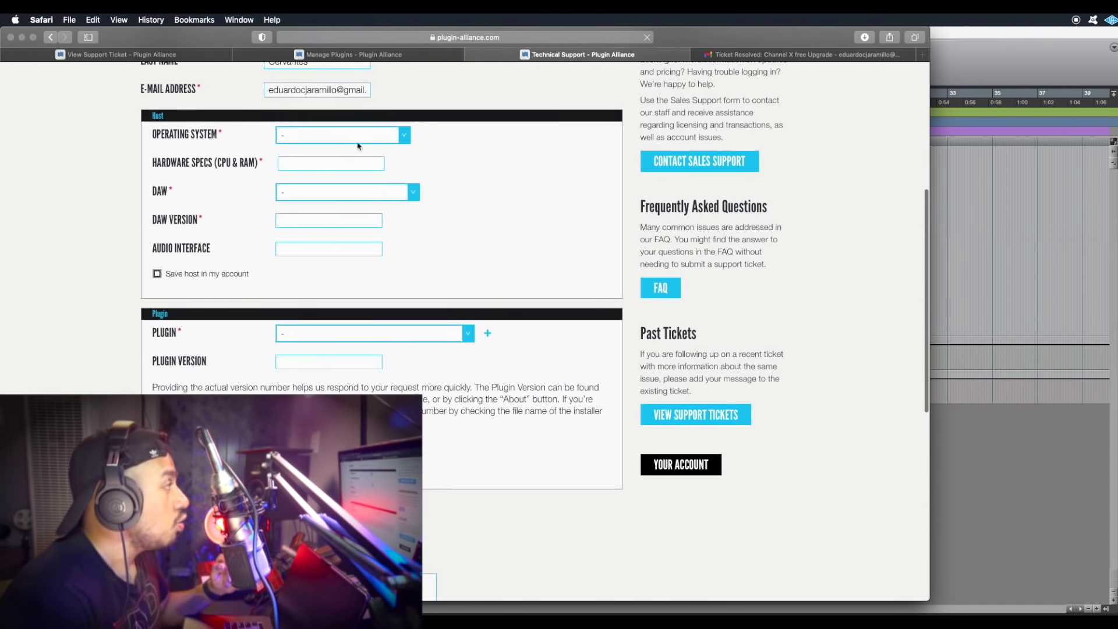
Open the already submitted Channel X free Upgrade support ticket and read its message, highlighting the upgrade request
{"action": "left_click", "coordinate": [174, 54]}
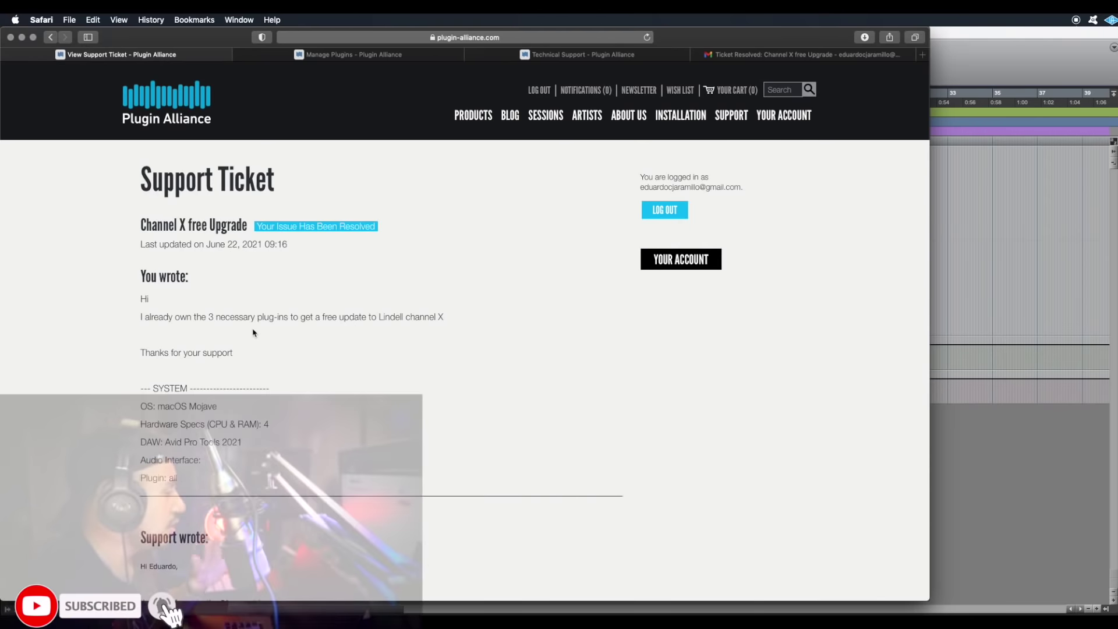
{"action": "scroll", "coordinate": [254, 333], "scroll_direction": "down", "scroll_amount": 2}
{"action": "left_click_drag", "start_coordinate": [151, 254], "coordinate": [407, 254]}
{"action": "left_click", "coordinate": [364, 255]}
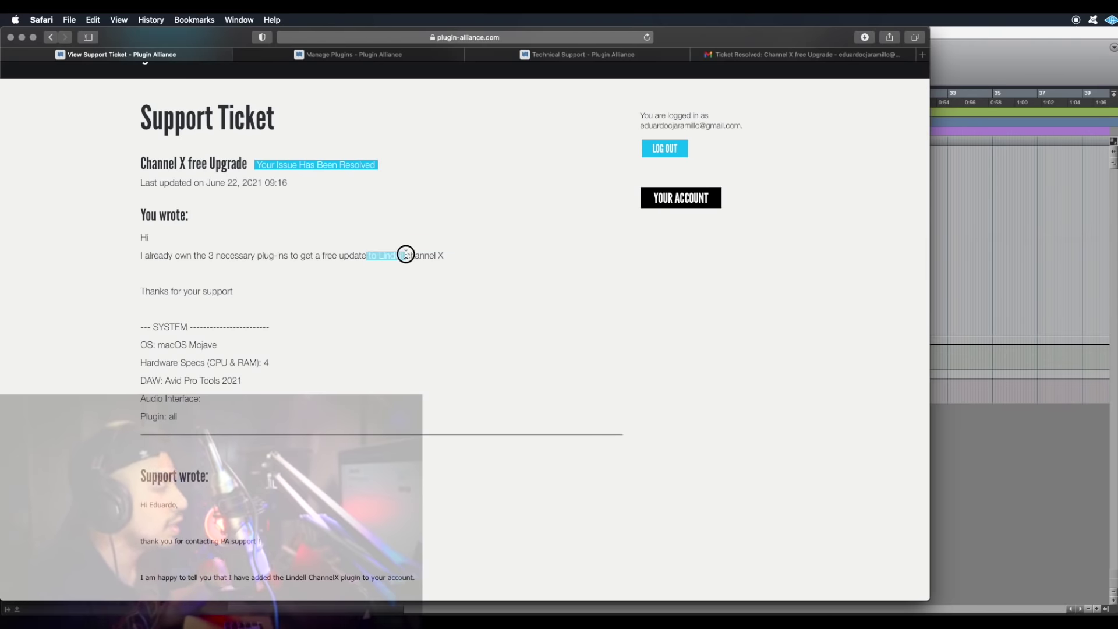
{"action": "double_click", "coordinate": [439, 256]}
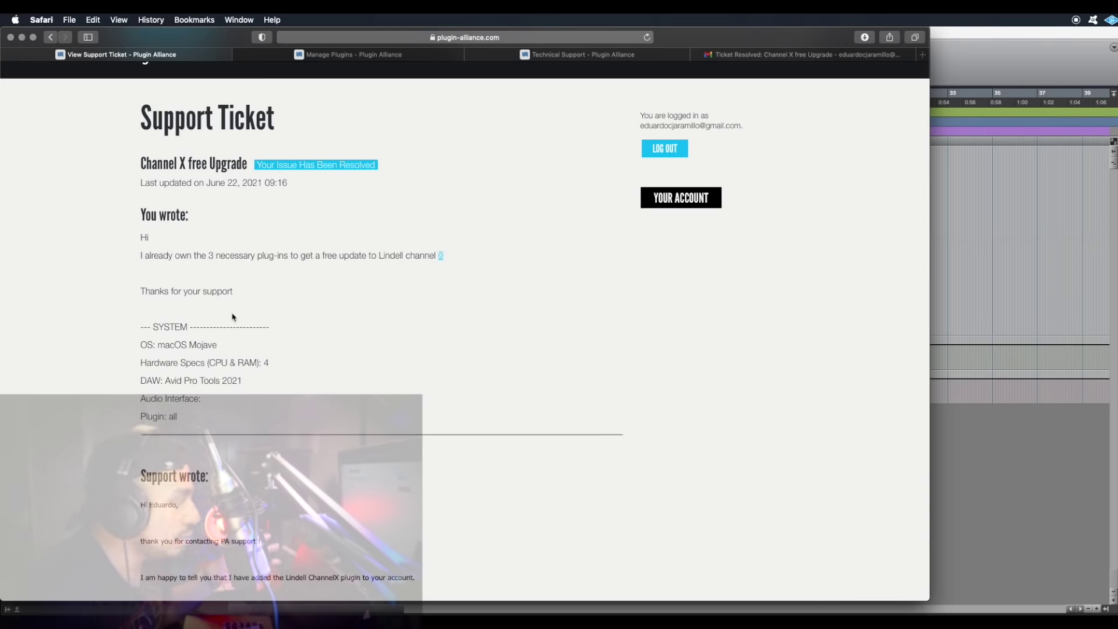
{"action": "left_click", "coordinate": [232, 288]}
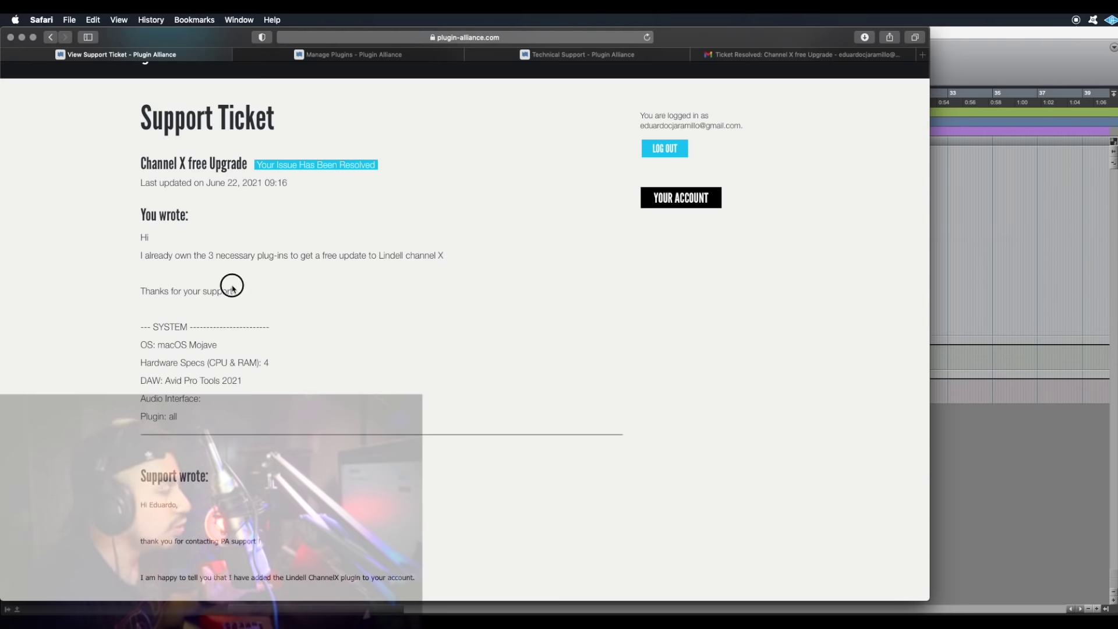
{"action": "triple_click", "coordinate": [130, 240]}
{"action": "triple_click", "coordinate": [211, 286]}
{"action": "left_click", "coordinate": [211, 286]}
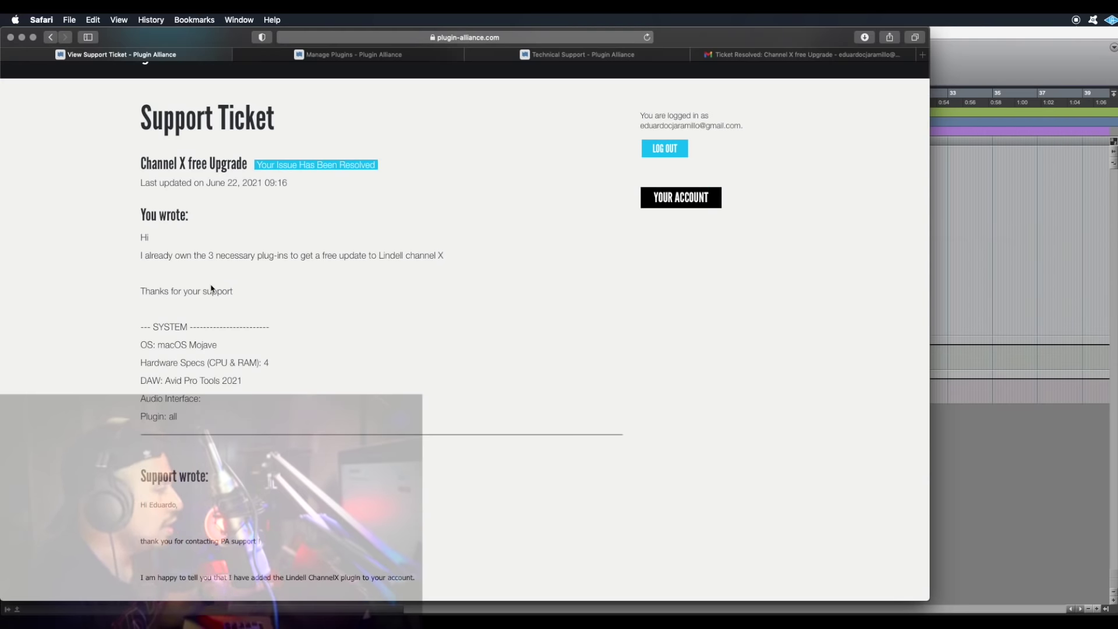
Read the Plugin Alliance email "Ticket Resolved: Channel X free Upgrade" in Gmail, highlighting its opening lines
{"action": "scroll", "coordinate": [211, 288], "scroll_direction": "down", "scroll_amount": 3}
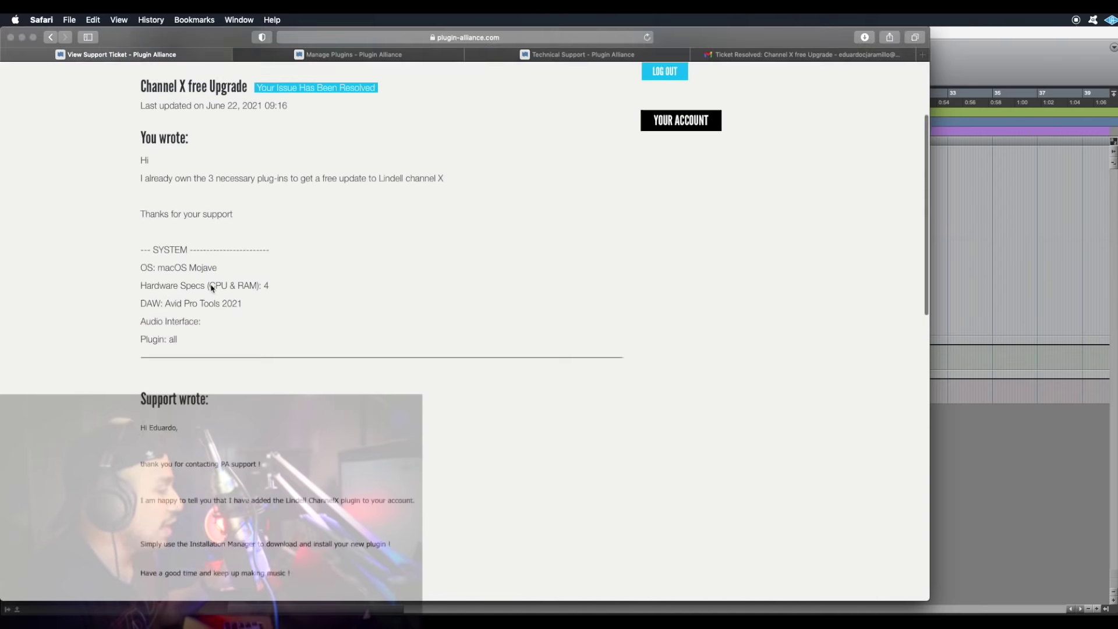
{"action": "key", "text": "ctrl+shift+Tab"}
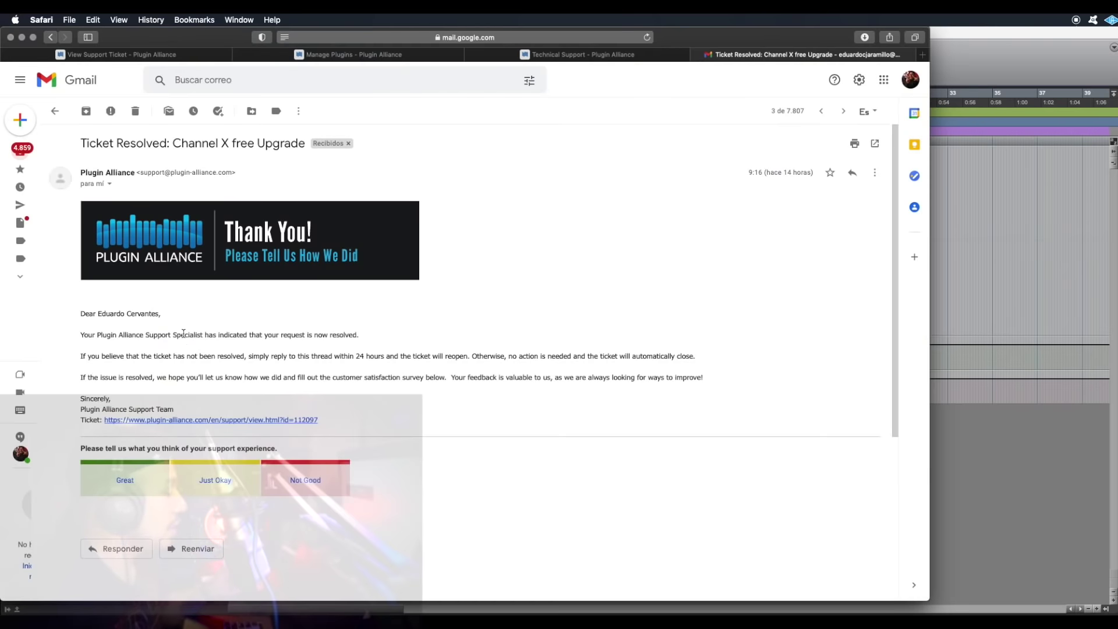
{"action": "left_click_drag", "start_coordinate": [182, 334], "coordinate": [382, 315]}
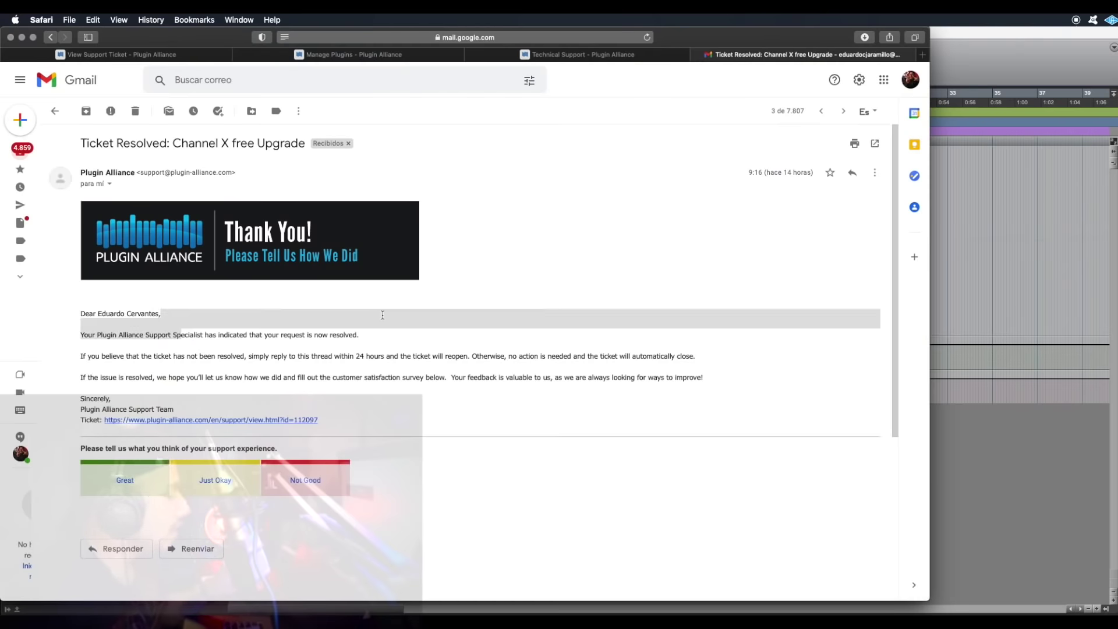
{"action": "left_click", "coordinate": [395, 349]}
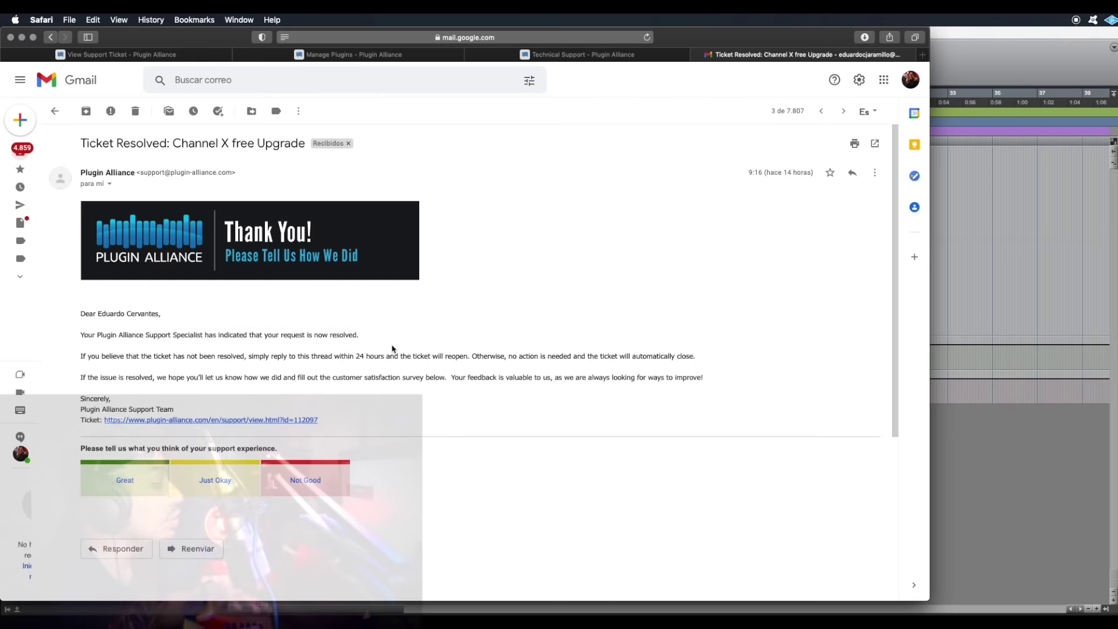
Return to the Channel X free Upgrade support ticket and read the support team's reply about adding the plugin to the account
{"action": "left_click", "coordinate": [172, 55]}
{"action": "scroll", "coordinate": [489, 442], "scroll_direction": "down", "scroll_amount": 1}
{"action": "scroll", "coordinate": [489, 443], "scroll_direction": "down", "scroll_amount": 3}
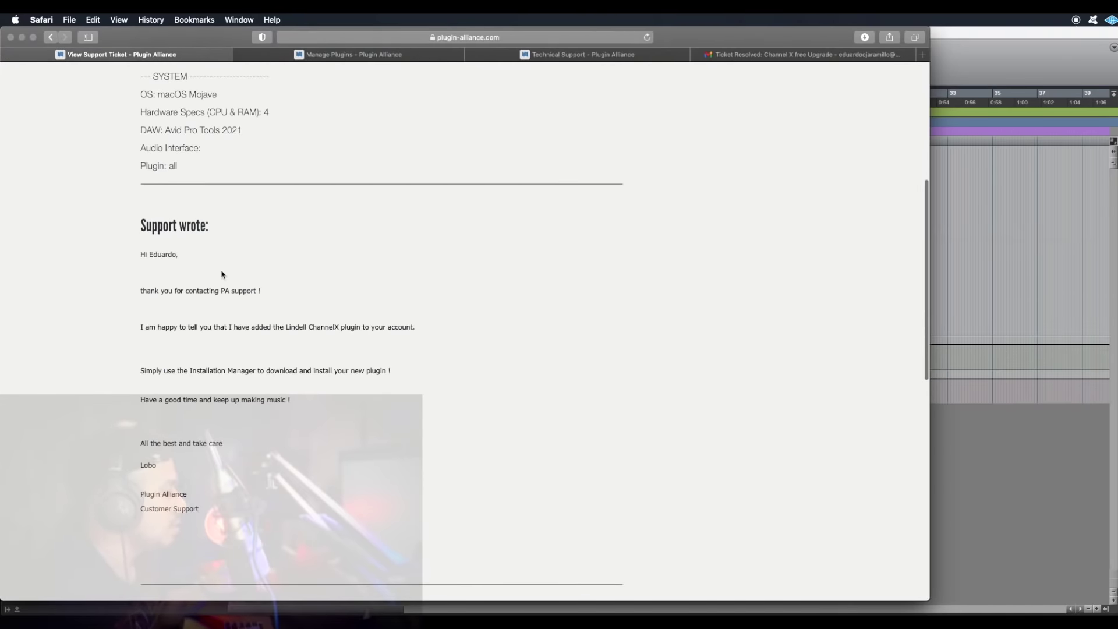
{"action": "left_click_drag", "start_coordinate": [158, 266], "coordinate": [340, 300]}
{"action": "left_click", "coordinate": [379, 326]}
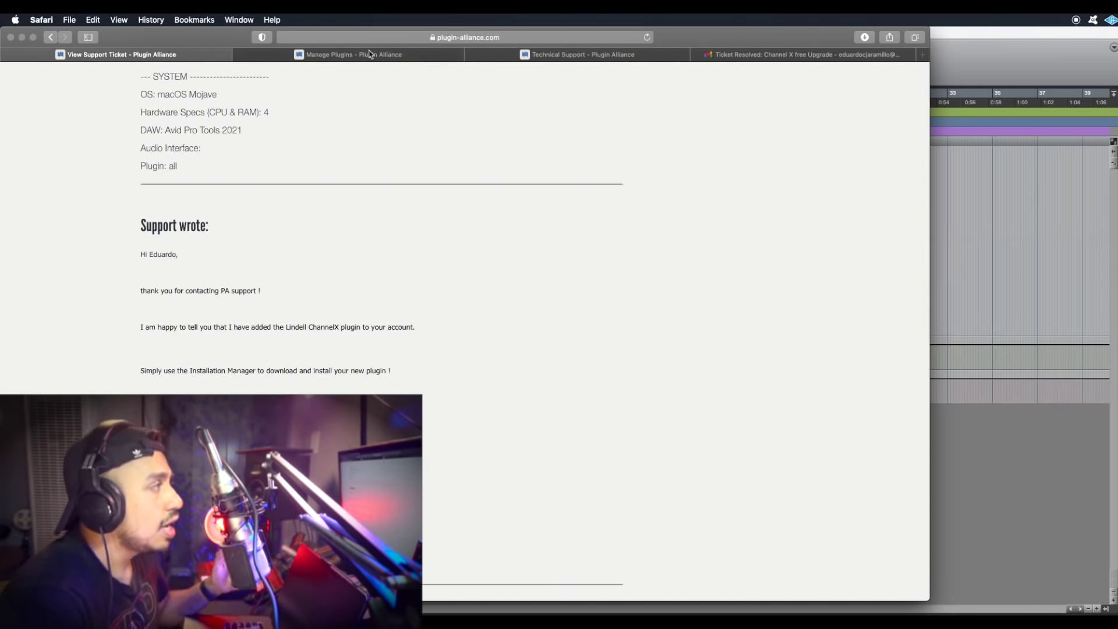
Set the plugin to All my plugins in the Tech Support form and go over the remaining fields down to the message
{"action": "key", "text": "ctrl+Tab"}
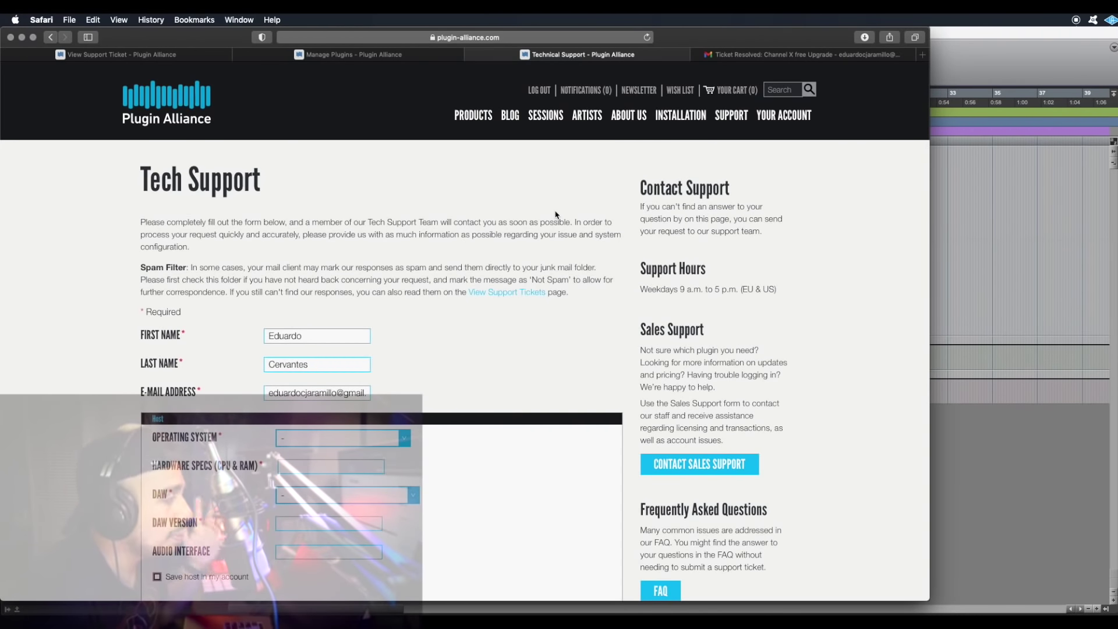
{"action": "scroll", "coordinate": [556, 215], "scroll_direction": "down", "scroll_amount": 5}
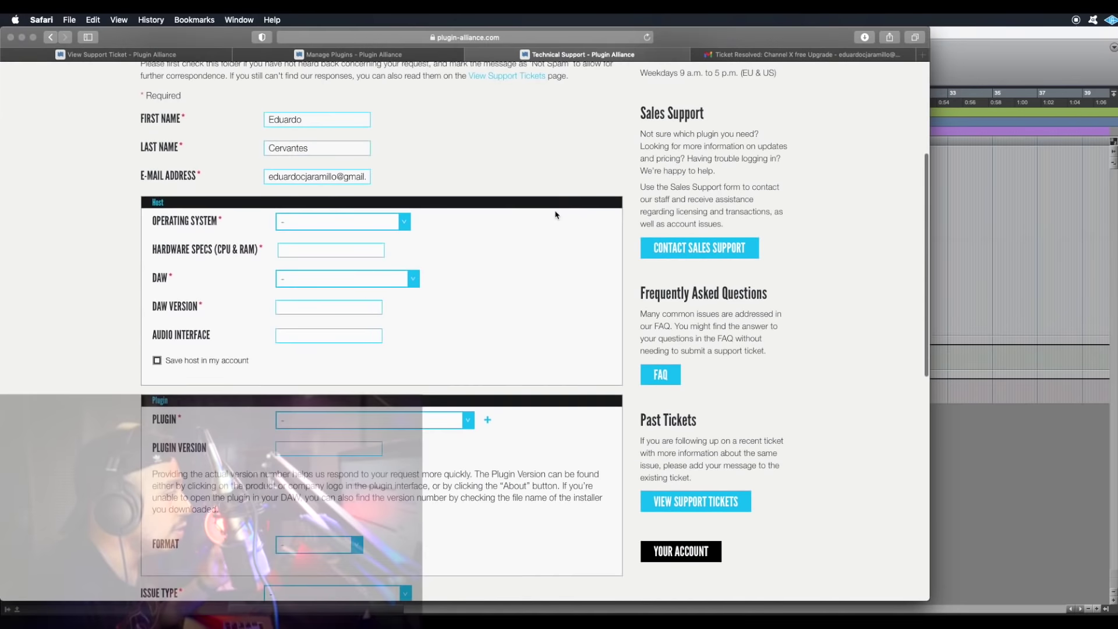
{"action": "scroll", "coordinate": [427, 187], "scroll_direction": "down", "scroll_amount": 2}
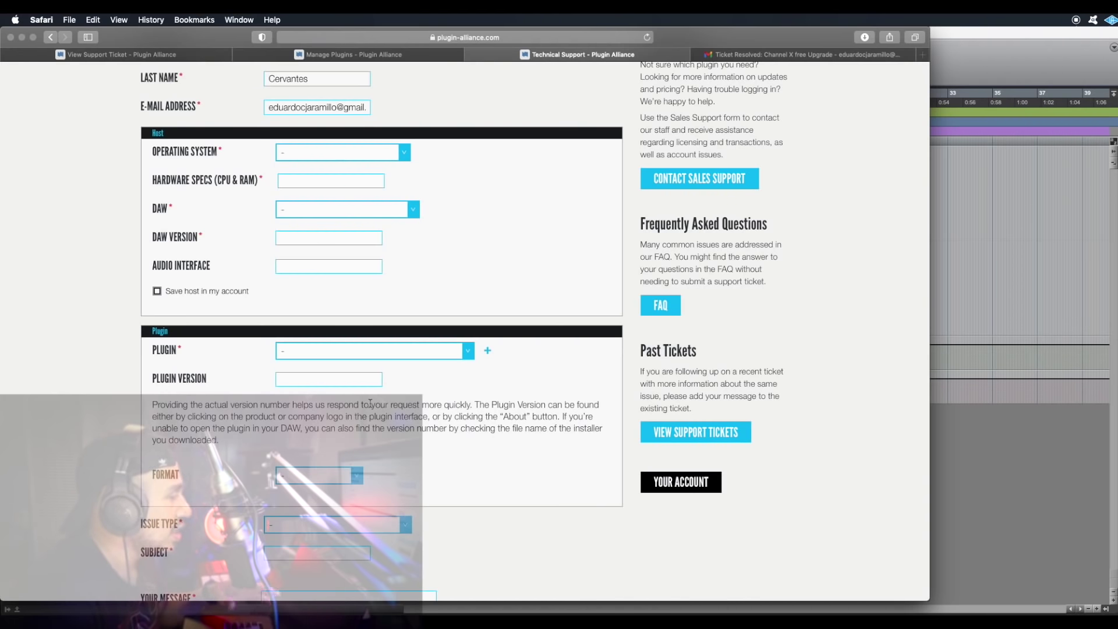
{"action": "scroll", "coordinate": [370, 403], "scroll_direction": "down", "scroll_amount": 1}
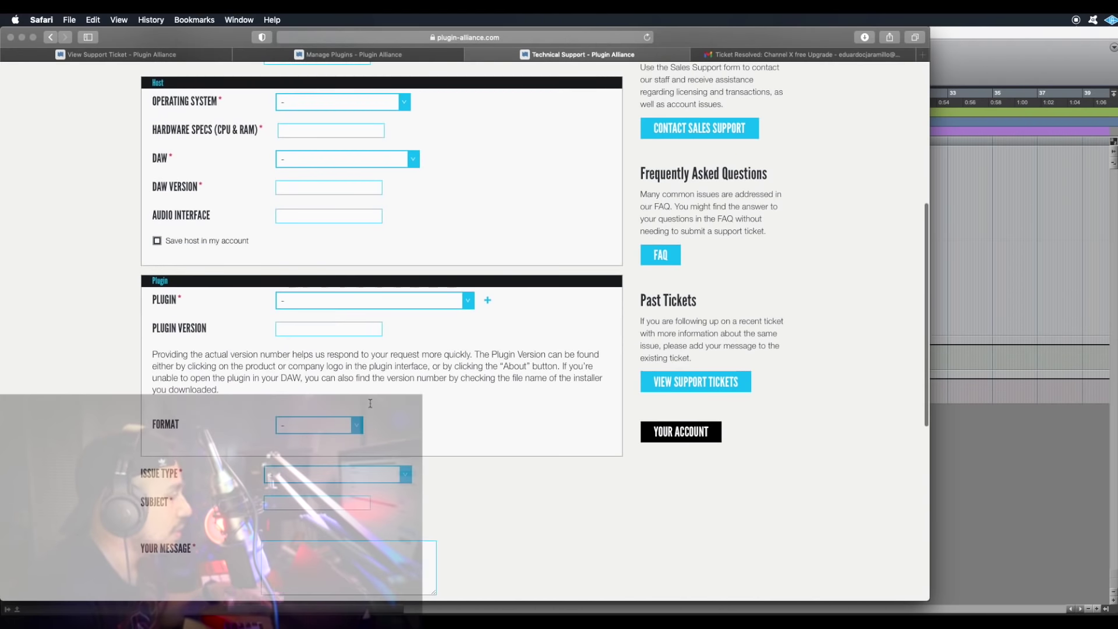
{"action": "left_click", "coordinate": [324, 308]}
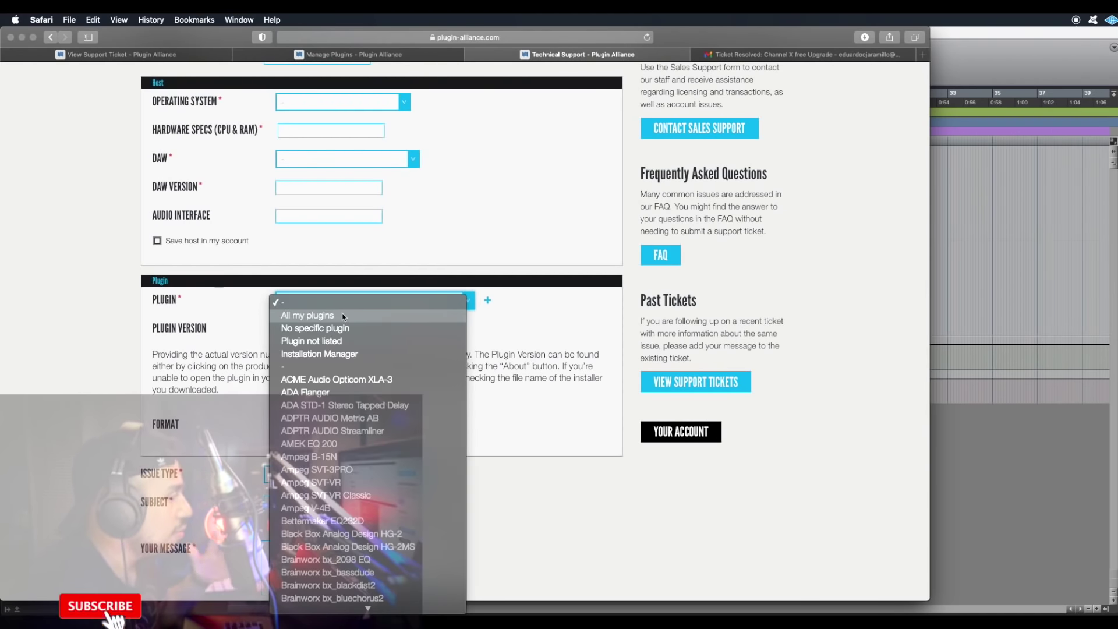
{"action": "left_click", "coordinate": [343, 318]}
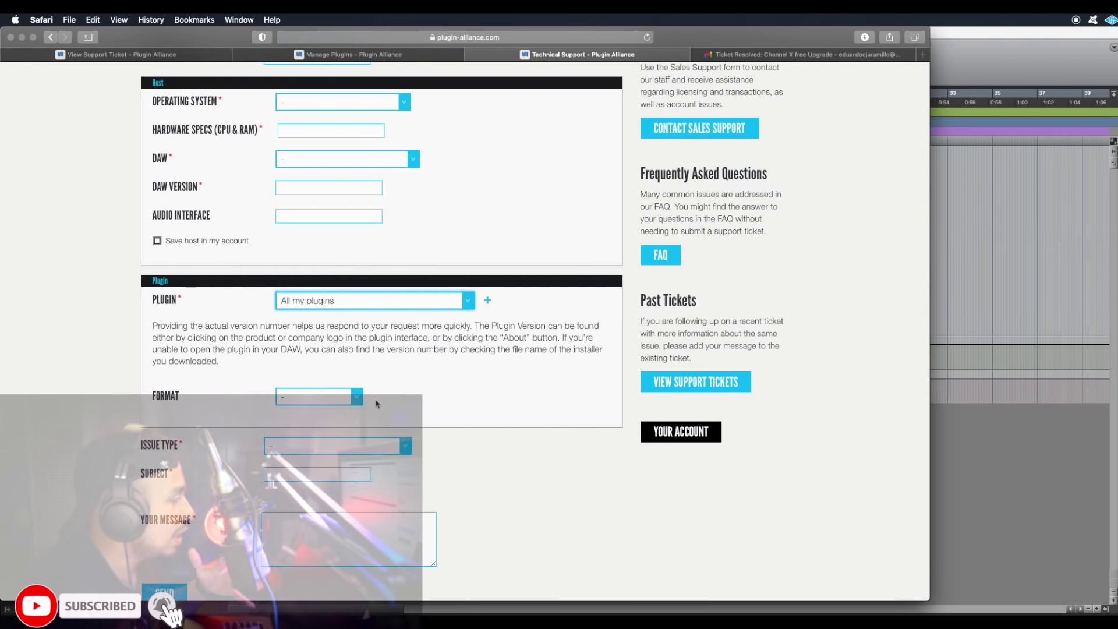
{"action": "scroll", "coordinate": [347, 540], "scroll_direction": "down", "scroll_amount": 1}
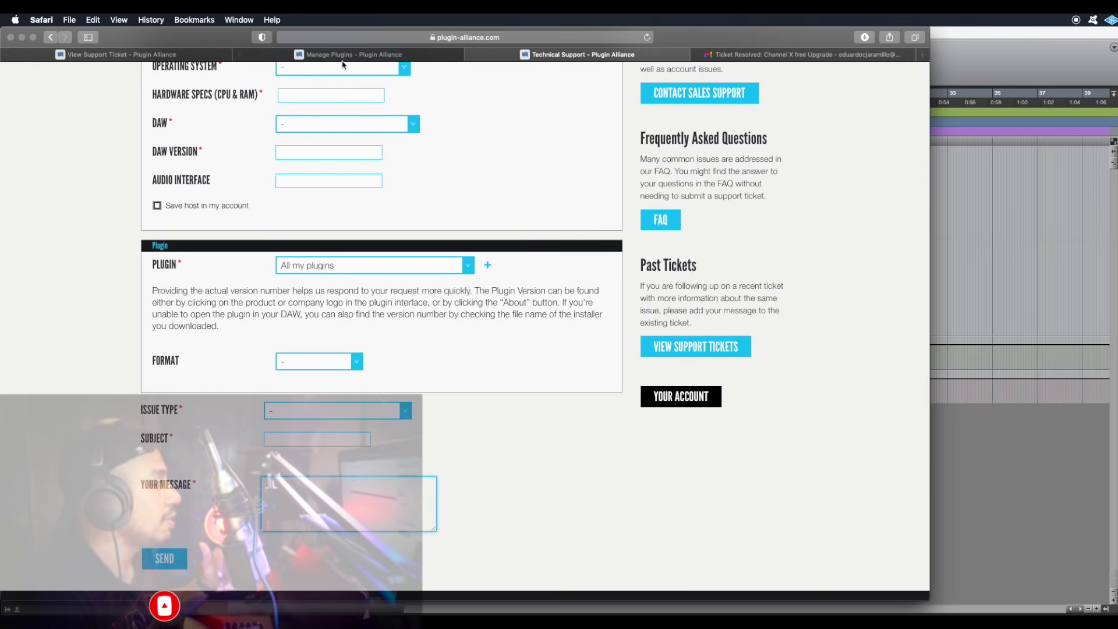
Look through the Manage Registered Plugins list for the Lindell Audio licenses, and switch back to the ChannelX plugin in Pro Tools
{"action": "mouse_move", "coordinate": [338, 57]}
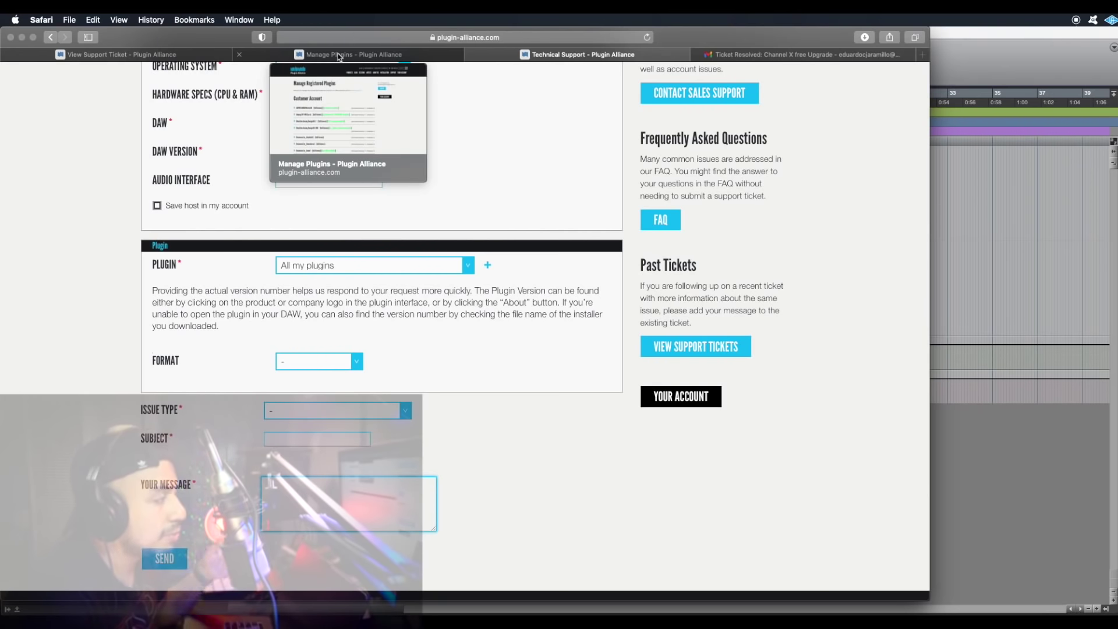
{"action": "left_click", "coordinate": [340, 56]}
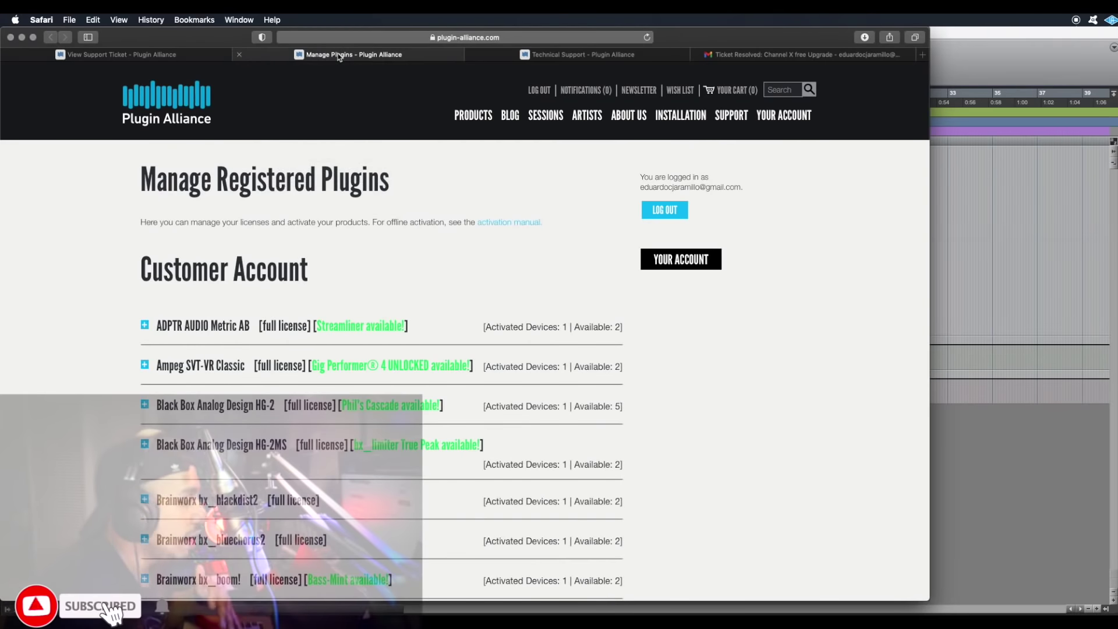
{"action": "scroll", "coordinate": [367, 288], "scroll_direction": "down", "scroll_amount": 15}
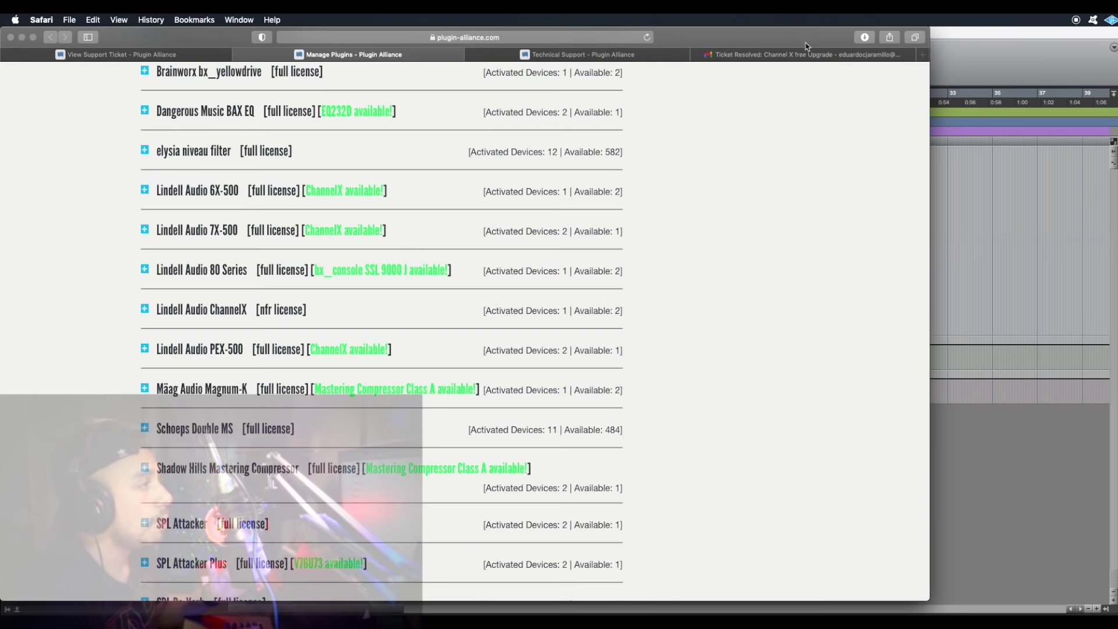
{"action": "left_click", "coordinate": [771, 55]}
{"action": "left_click", "coordinate": [943, 67]}
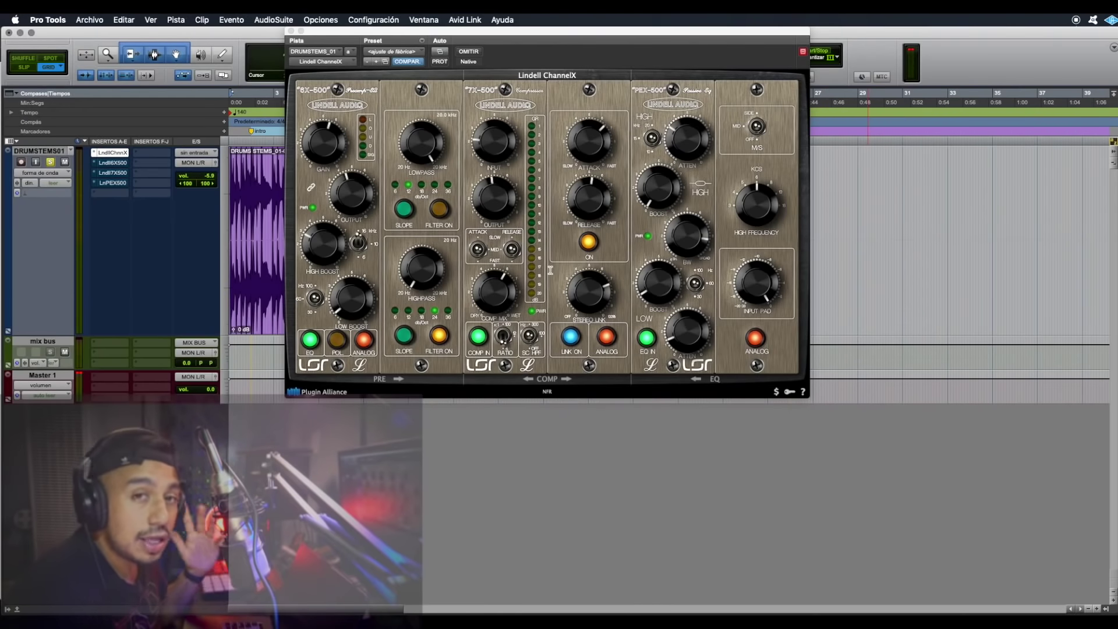